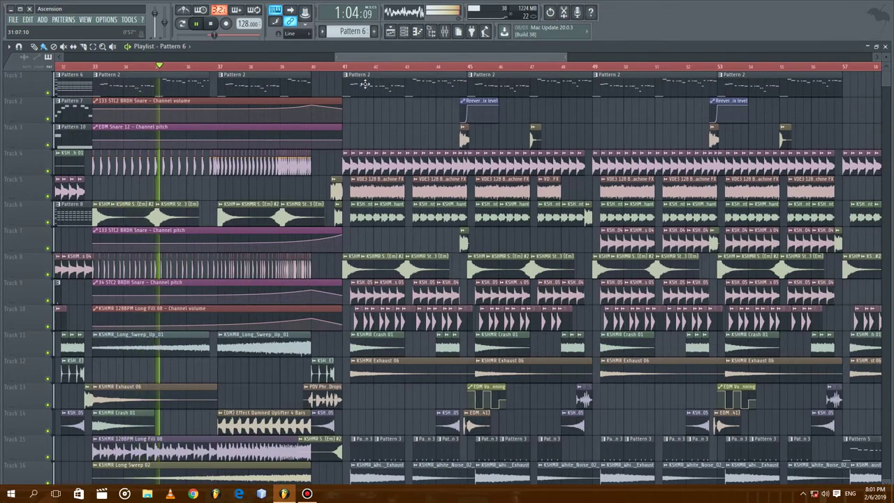
# Step: Follow the song playback through the playlist arrangement past bar 41 and stop it back around bar 29
pyautogui.moveTo(887, 85)
pyautogui.mouseDown()
pyautogui.moveTo(889, 190)
pyautogui.moveTo(888, 67)
pyautogui.mouseUp()
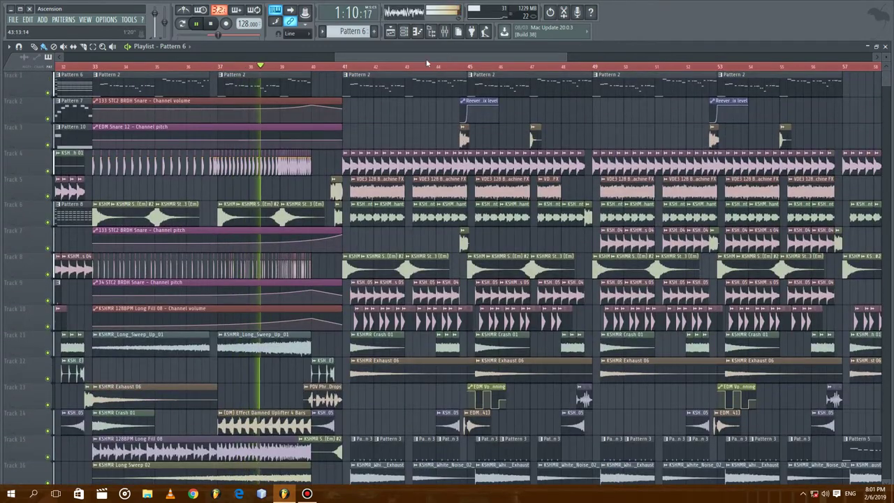
pyautogui.moveTo(425, 61); pyautogui.dragTo(463, 70)
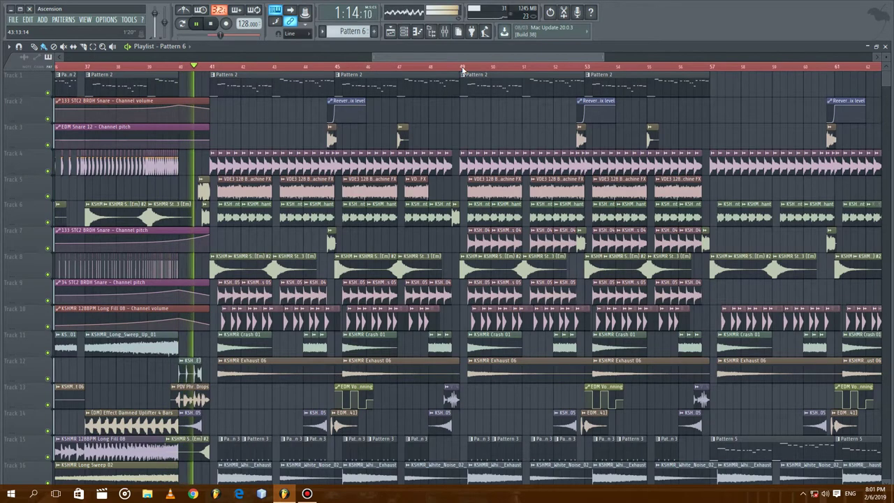
pyautogui.moveTo(466, 71); pyautogui.dragTo(484, 76)
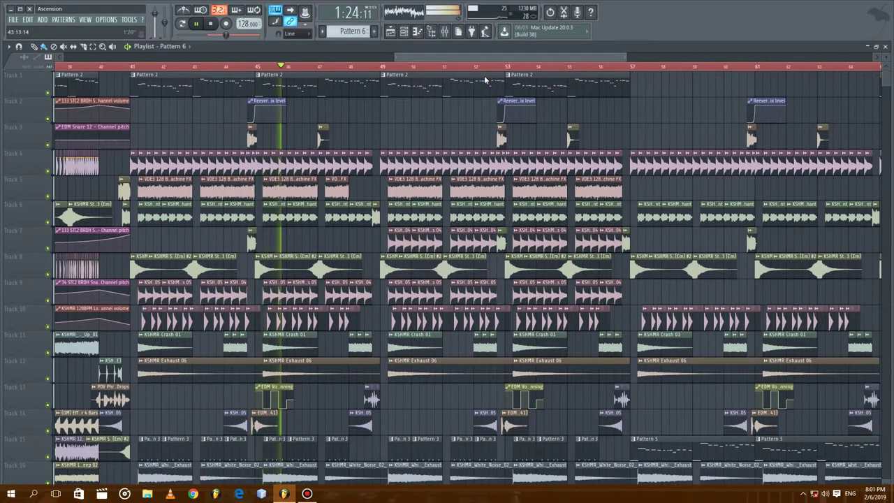
pyautogui.moveTo(464, 56); pyautogui.dragTo(488, 69)
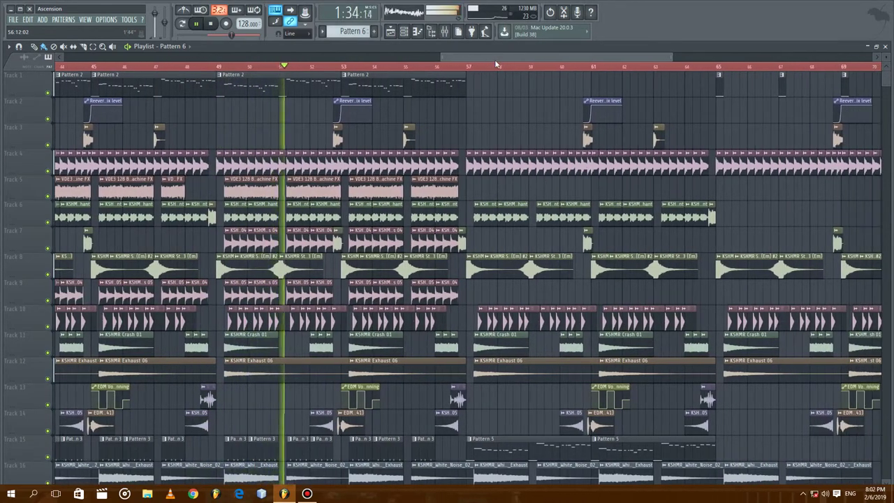
pyautogui.moveTo(497, 61); pyautogui.dragTo(527, 75)
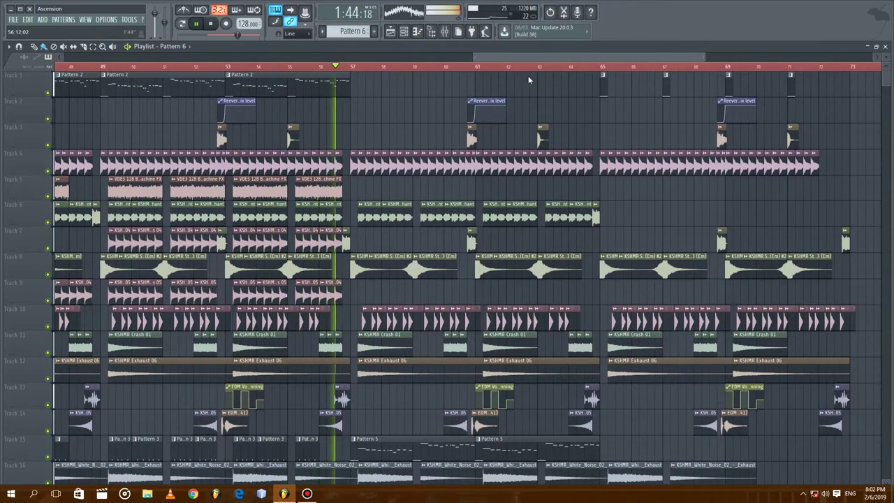
pyautogui.moveTo(529, 77); pyautogui.dragTo(149, 42)
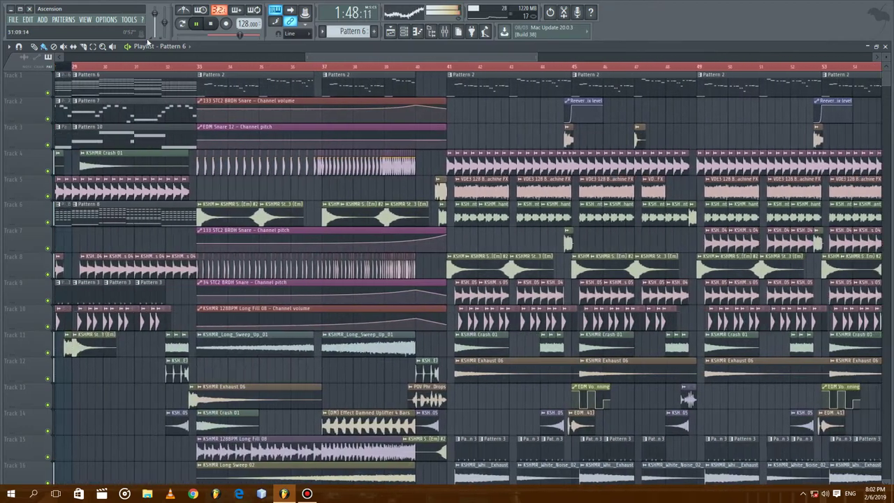
pyautogui.click(209, 25)
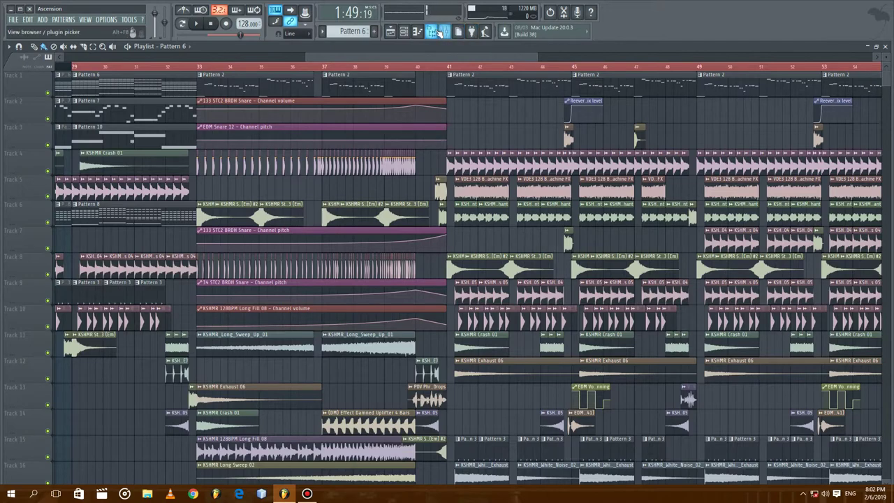
# Step: Select Pattern 1 in the project picker and show its channels in the channel rack
pyautogui.click(458, 32)
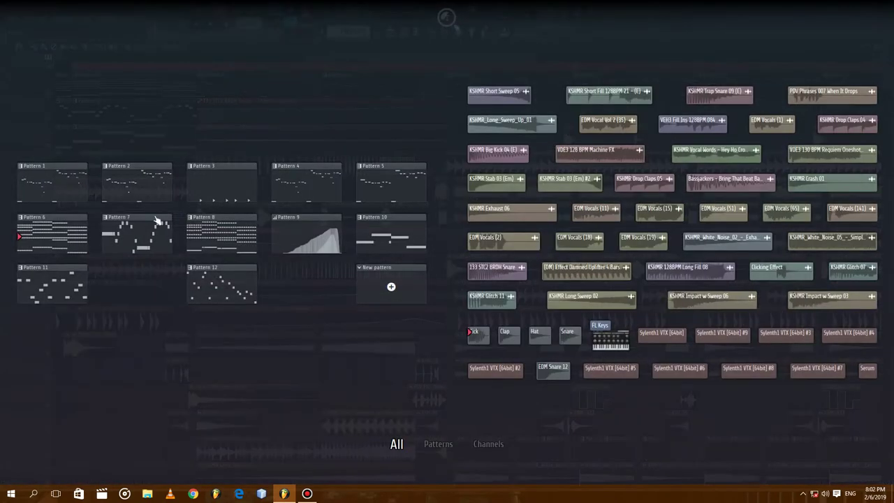
pyautogui.click(78, 189)
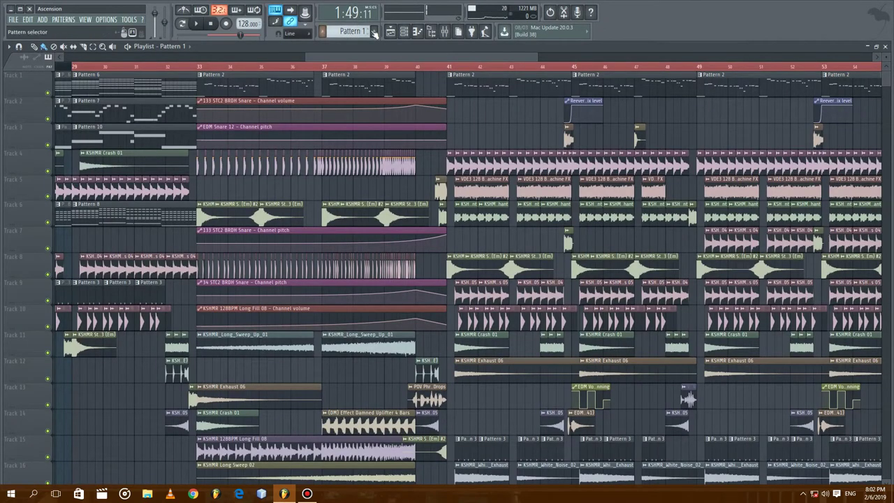
pyautogui.click(413, 33)
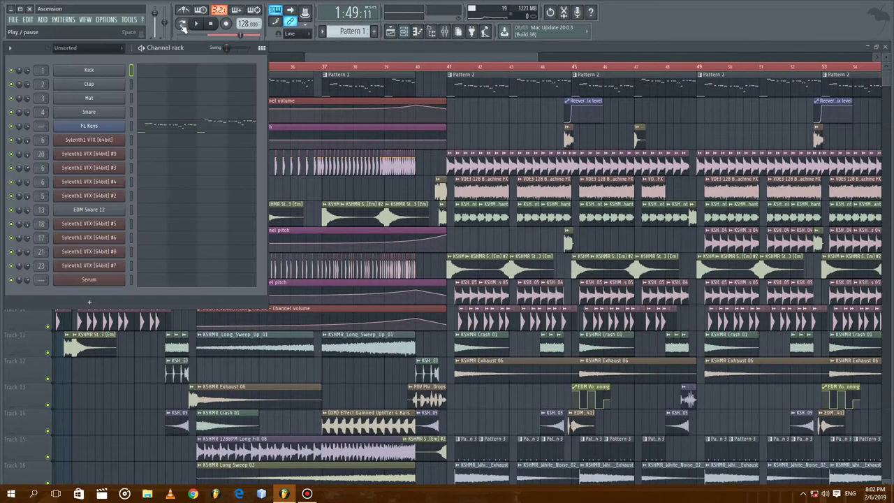
# Step: Play Pattern 1 and examine the FL Keys melody in the piano roll
pyautogui.press('space')
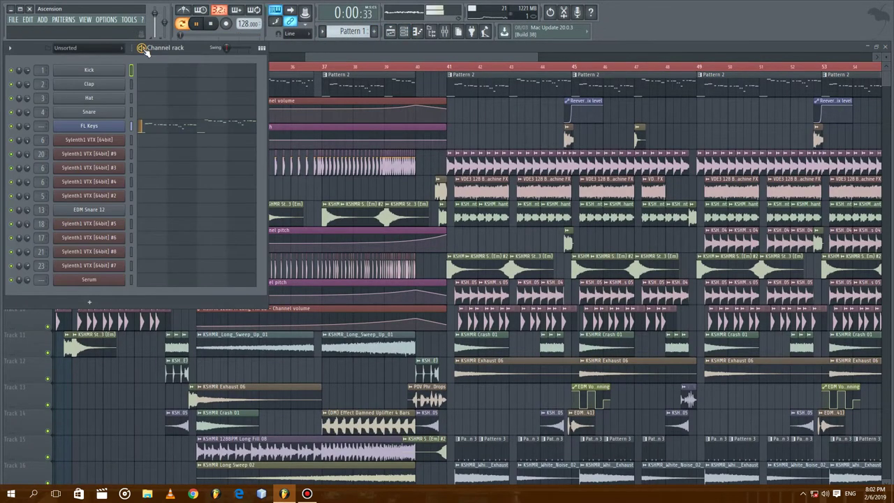
pyautogui.click(197, 131)
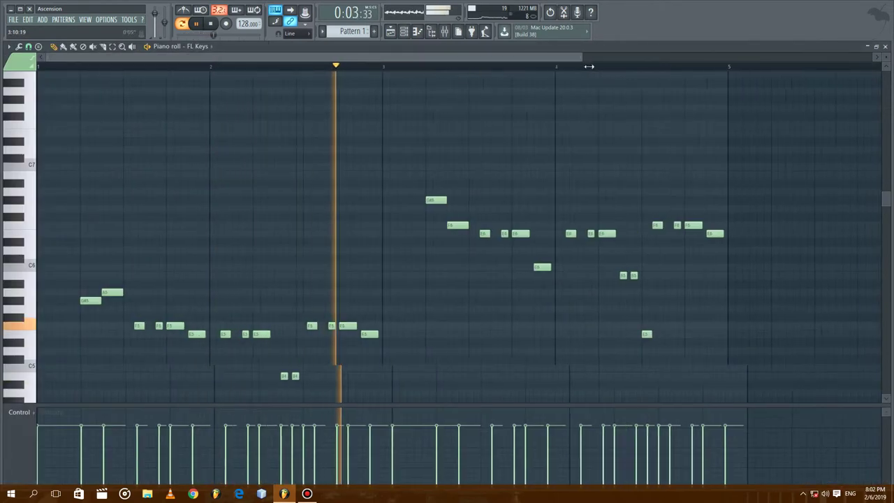
pyautogui.moveTo(886, 204); pyautogui.dragTo(878, 233)
pyautogui.click(885, 46)
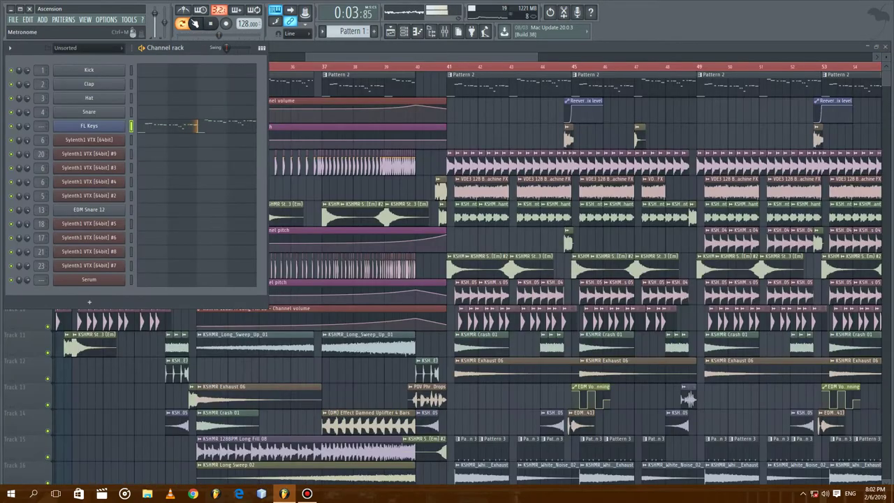
# Step: Switch to Pattern 2, play it and view the synth settings of the first Sylenth1 VTX [64bit] channel
pyautogui.scroll(-1, 338, 31)
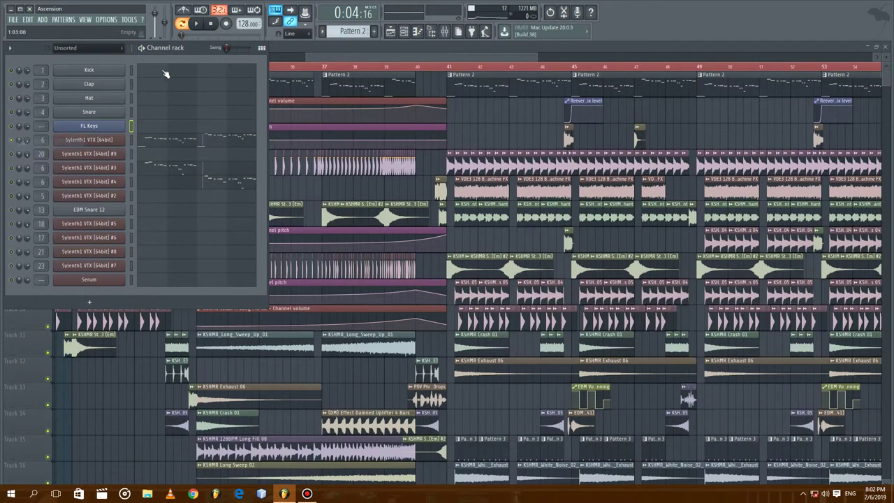
pyautogui.click(142, 48)
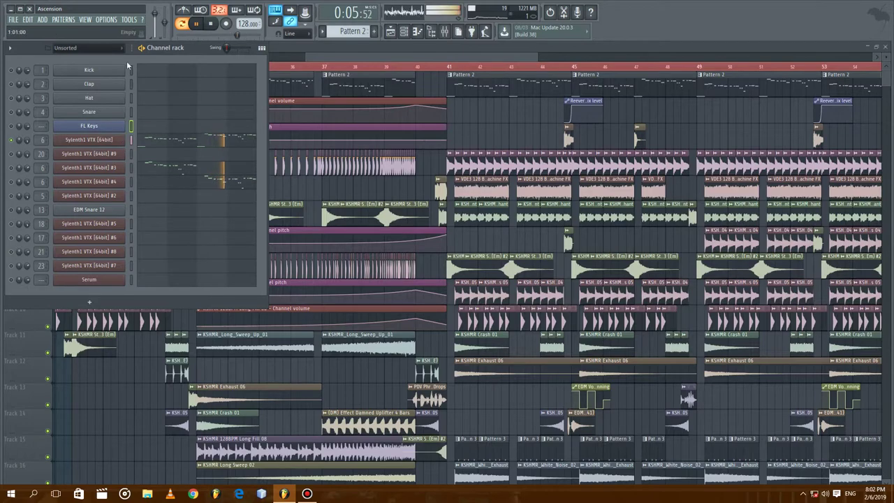
pyautogui.click(116, 140)
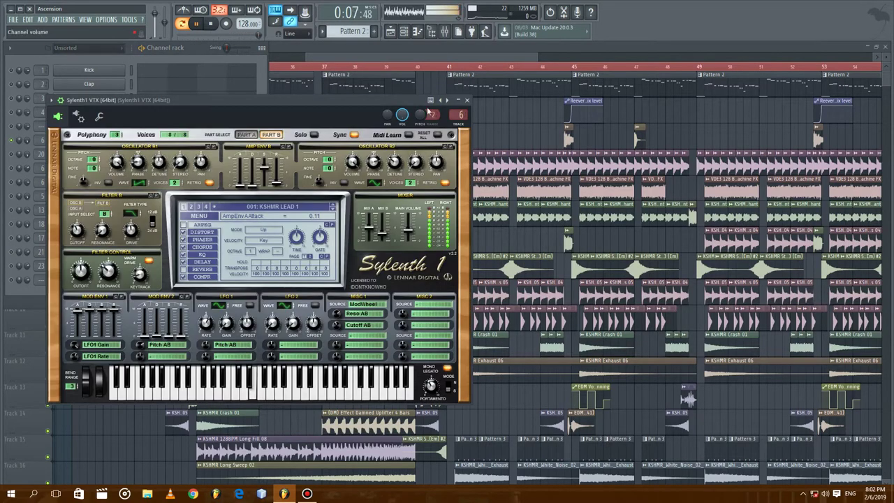
pyautogui.click(467, 101)
# Step: Examine the first Sylenth1 VTX [64bit] channel's notes in the piano roll, close it and stop playback
pyautogui.click(142, 144)
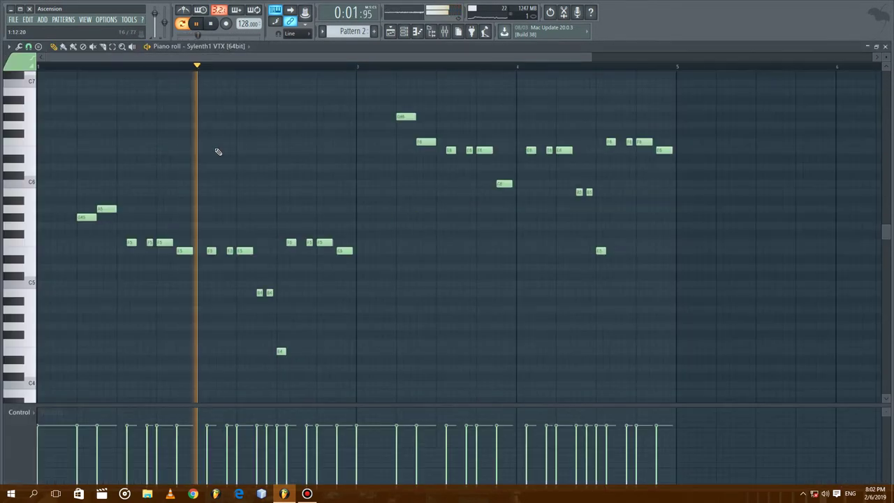
pyautogui.moveTo(885, 234)
pyautogui.mouseDown()
pyautogui.moveTo(889, 275)
pyautogui.moveTo(890, 228)
pyautogui.mouseUp()
pyautogui.click(885, 46)
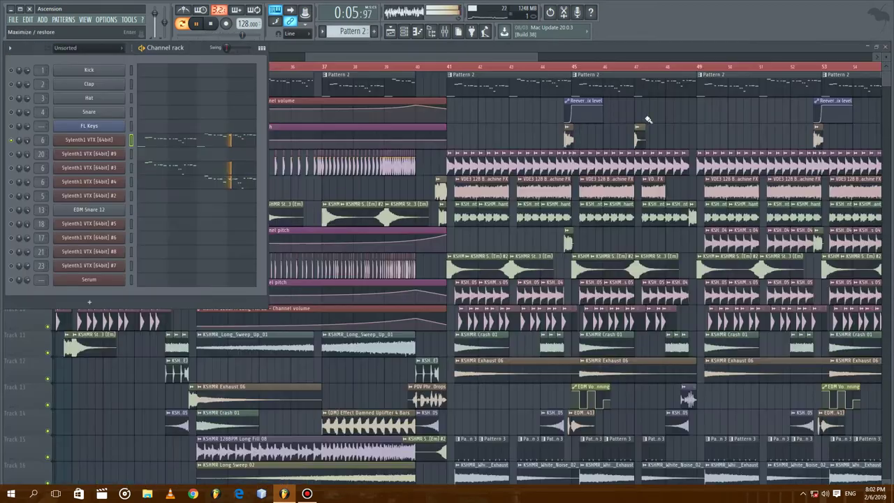
pyautogui.click(194, 25)
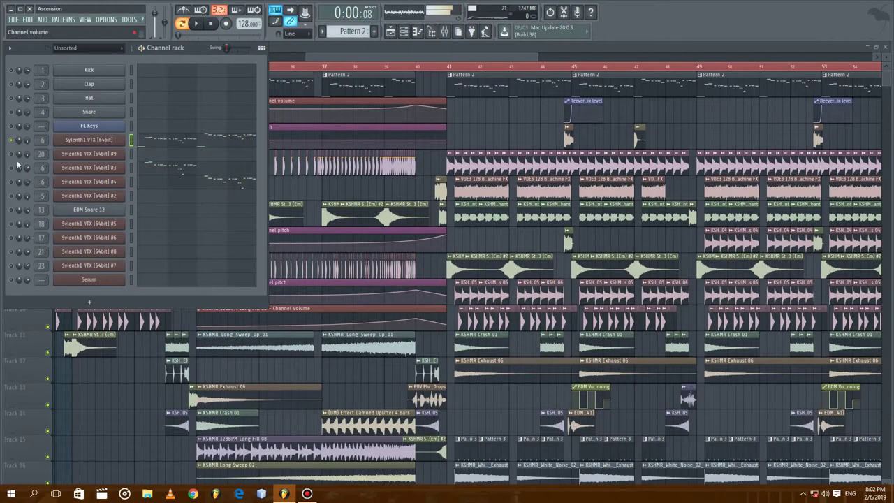
# Step: Solo the Sylenth1 VTX [64bit] #3 channel, play Pattern 2 and examine that channel's notes in the piano roll
pyautogui.rightClick(10, 169)
pyautogui.click(21, 172)
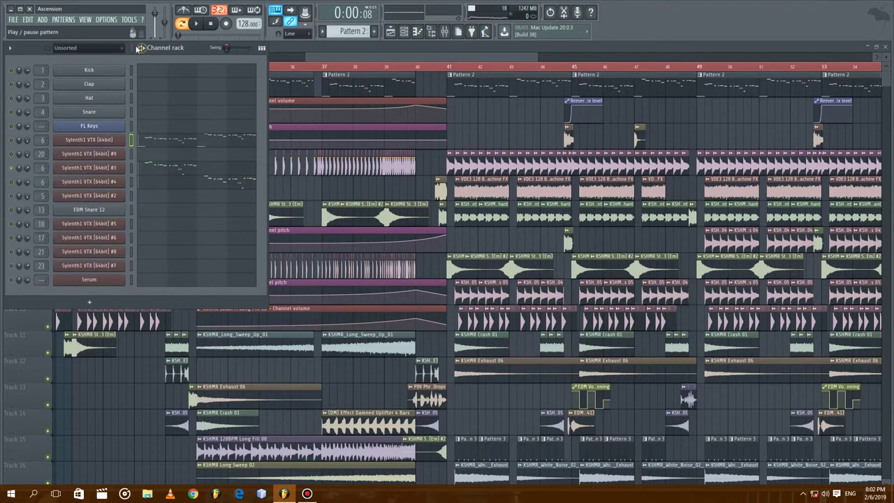
pyautogui.press('space')
pyautogui.click(142, 167)
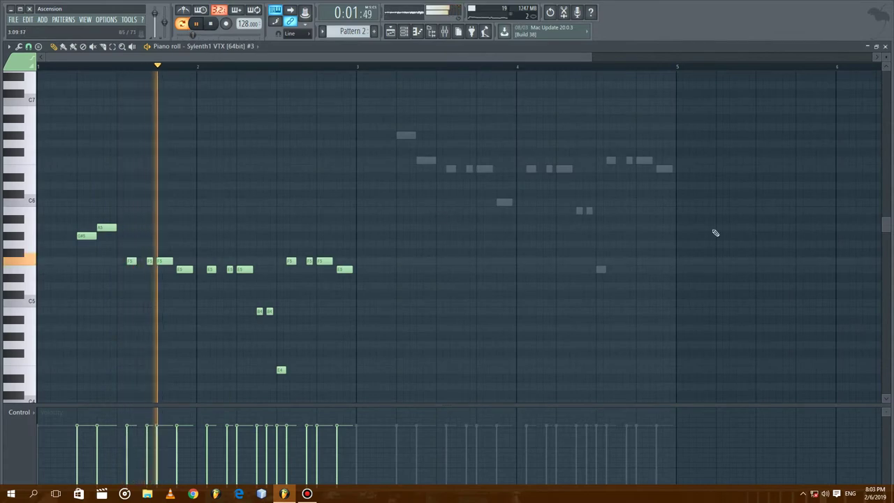
pyautogui.moveTo(887, 228); pyautogui.dragTo(887, 247)
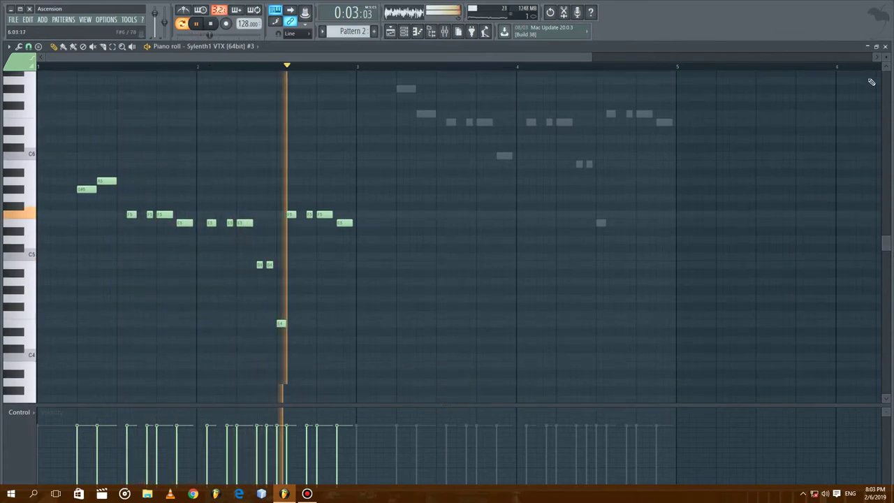
pyautogui.click(886, 47)
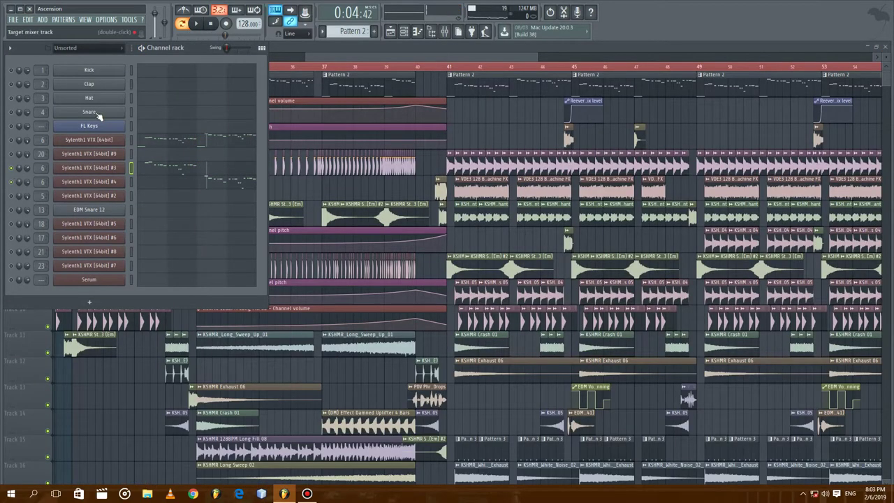
# Step: Play Pattern 2 with Sylenth1 VTX [64bit] #4 audible and examine its notes in the piano roll
pyautogui.press('space')
pyautogui.click(206, 183)
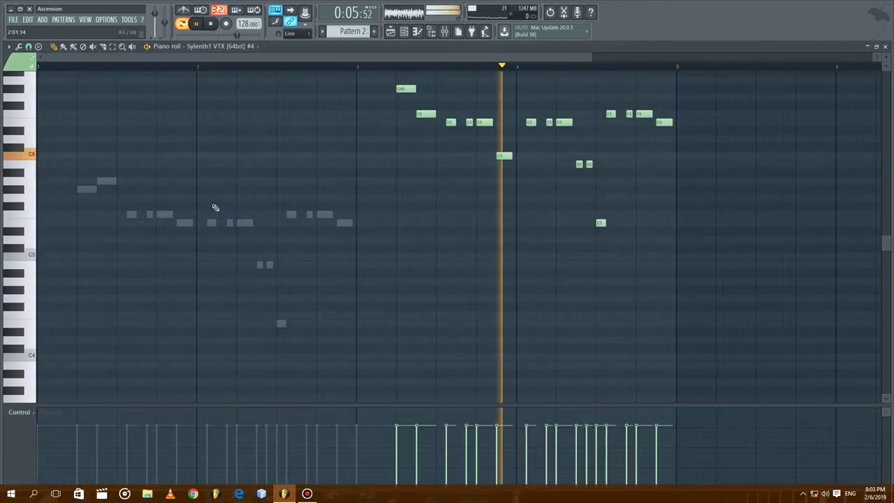
pyautogui.click(885, 47)
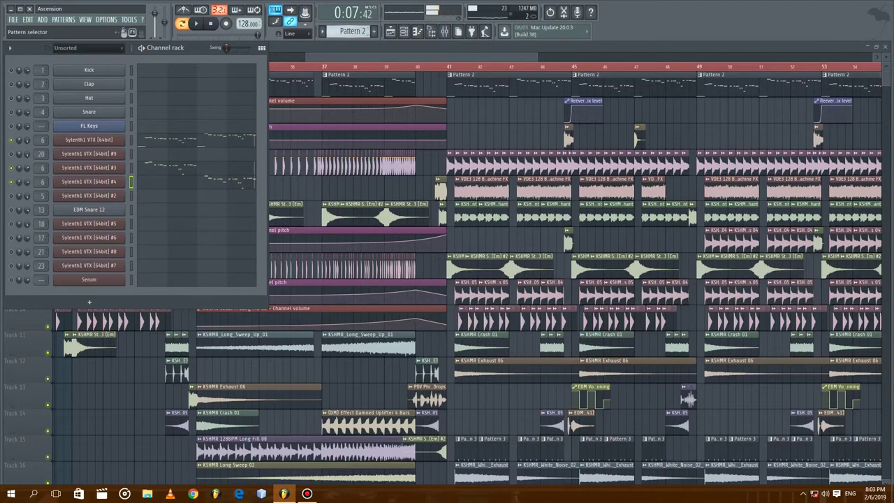
# Step: Play Pattern 3 with all channels unmuted and show the EDM Snare 12 hits in the step grid
pyautogui.scroll(1, 356, 28)
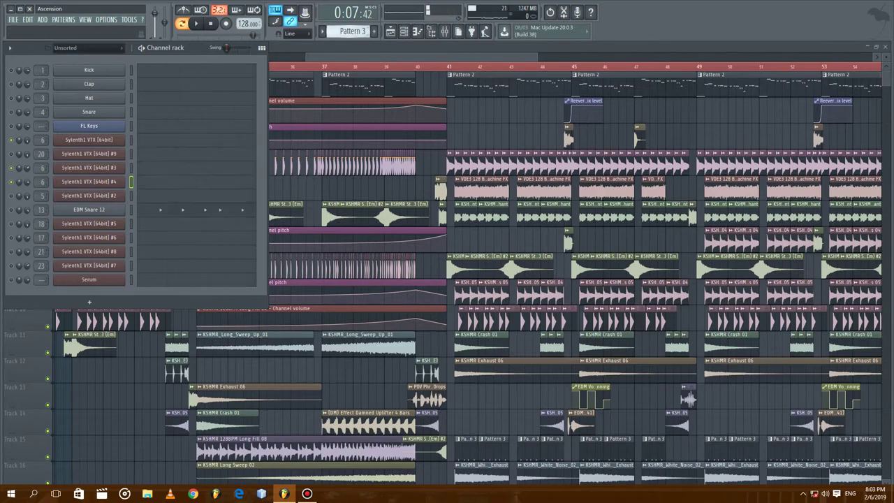
pyautogui.rightClick(12, 209)
pyautogui.click(21, 213)
pyautogui.rightClick(12, 209)
pyautogui.click(21, 213)
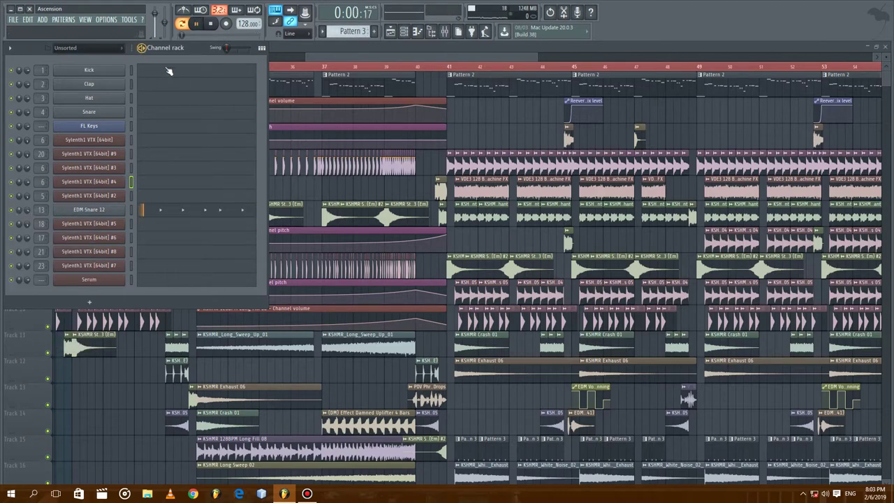
pyautogui.click(261, 48)
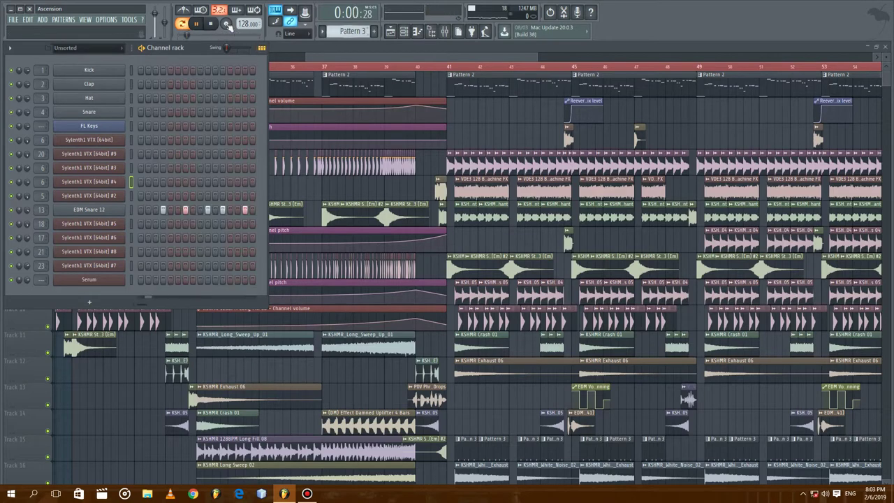
pyautogui.click(200, 25)
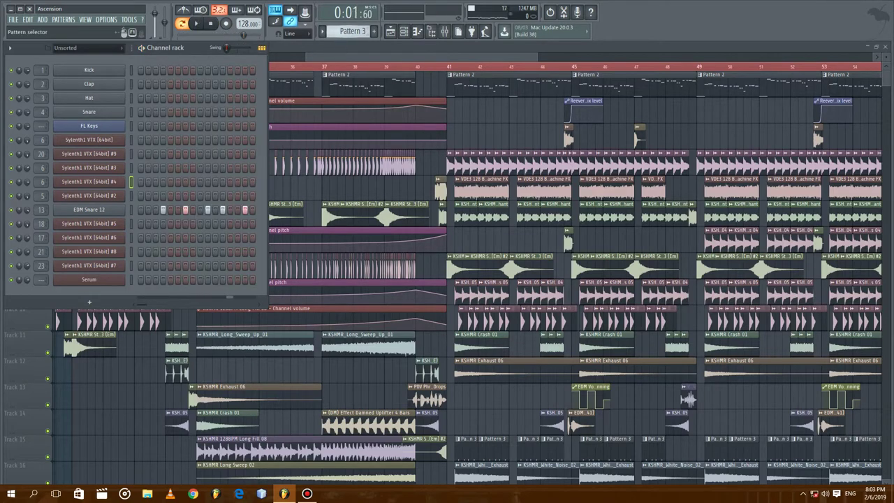
# Step: Switch to Pattern 4, play it and examine the Sylenth1 VTX [64bit] #2 notes in the piano roll
pyautogui.scroll(-1, 353, 31)
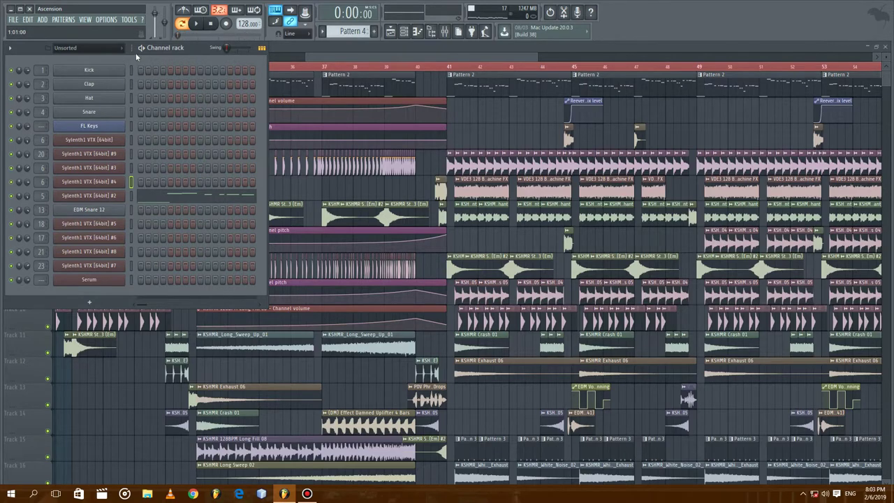
pyautogui.press('space')
pyautogui.click(189, 199)
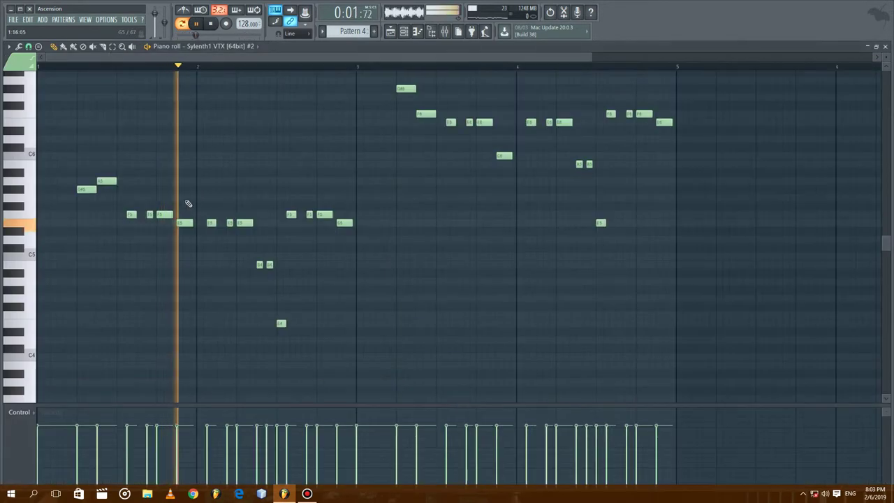
pyautogui.moveTo(886, 245); pyautogui.dragTo(886, 216)
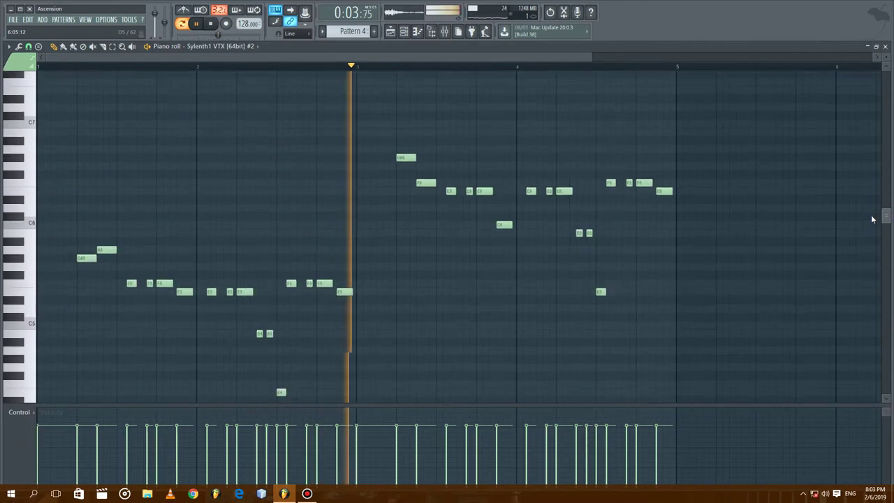
pyautogui.click(885, 47)
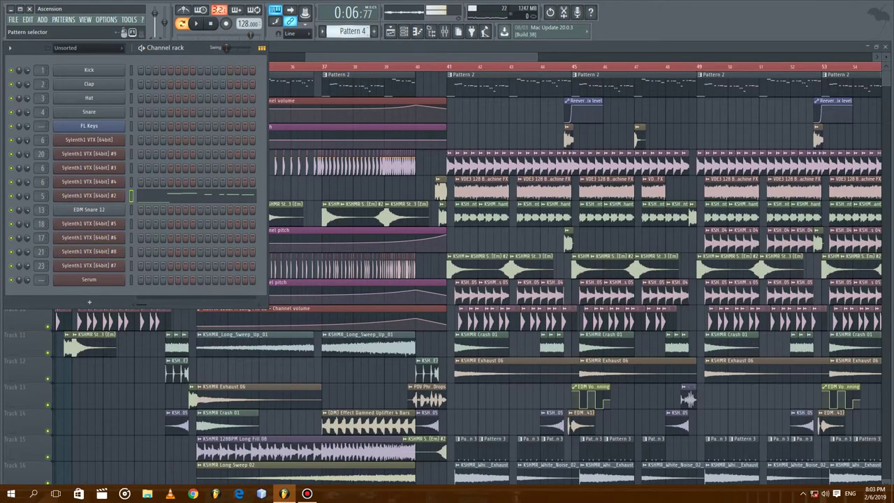
# Step: View the synth settings of Sylenth1 VTX [64bit] #2, close them and switch back to Pattern 2
pyautogui.click(109, 195)
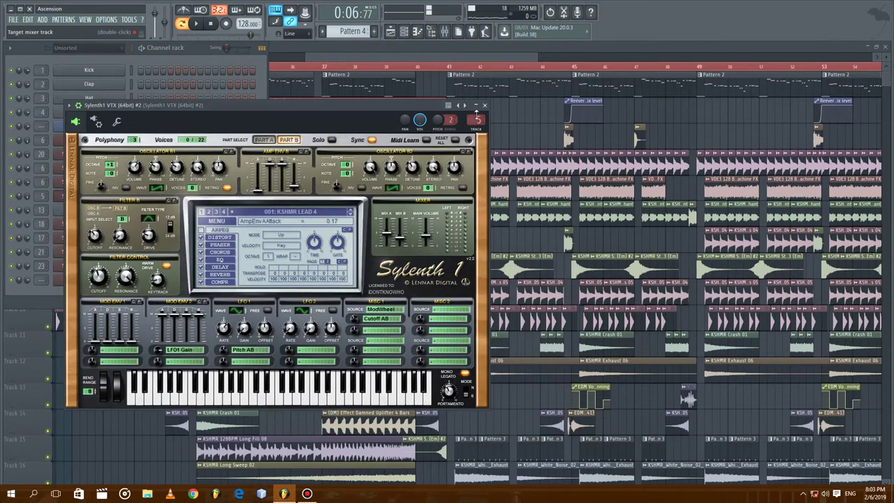
pyautogui.click(485, 107)
pyautogui.moveTo(353, 31); pyautogui.dragTo(353, 45)
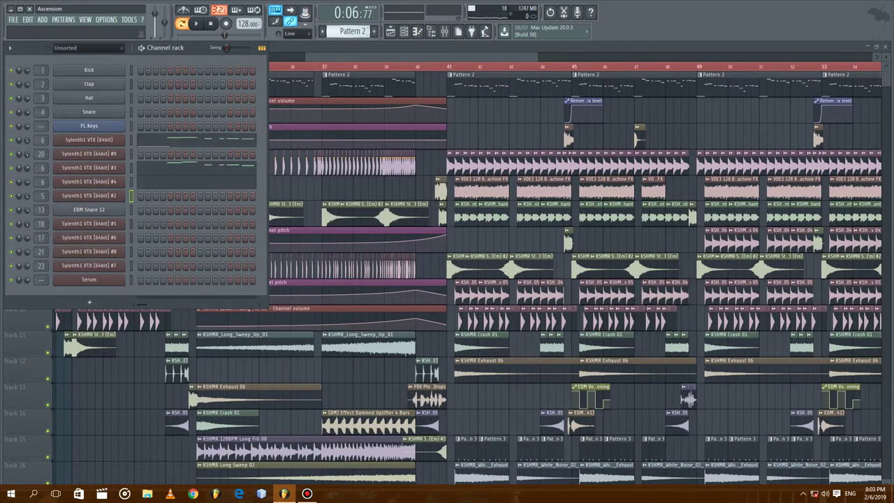
# Step: View the synth settings of Sylenth1 VTX [64bit] #3, close them and switch to Pattern 5
pyautogui.click(110, 175)
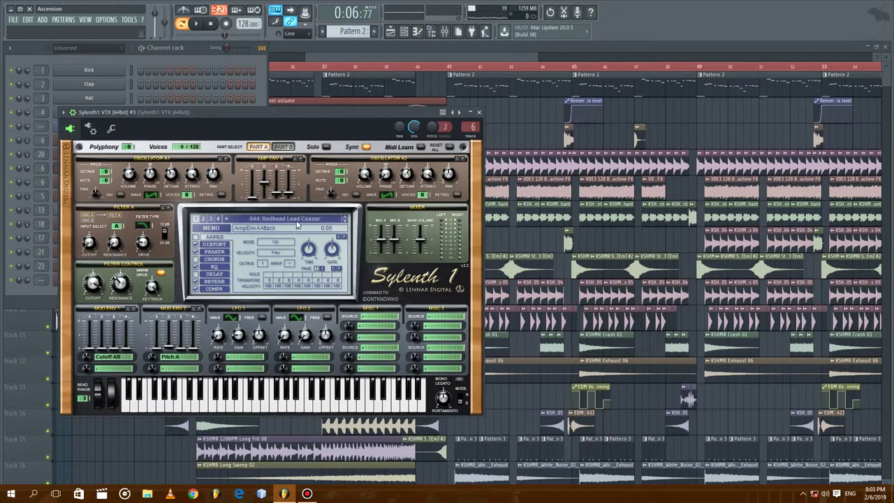
pyautogui.click(480, 112)
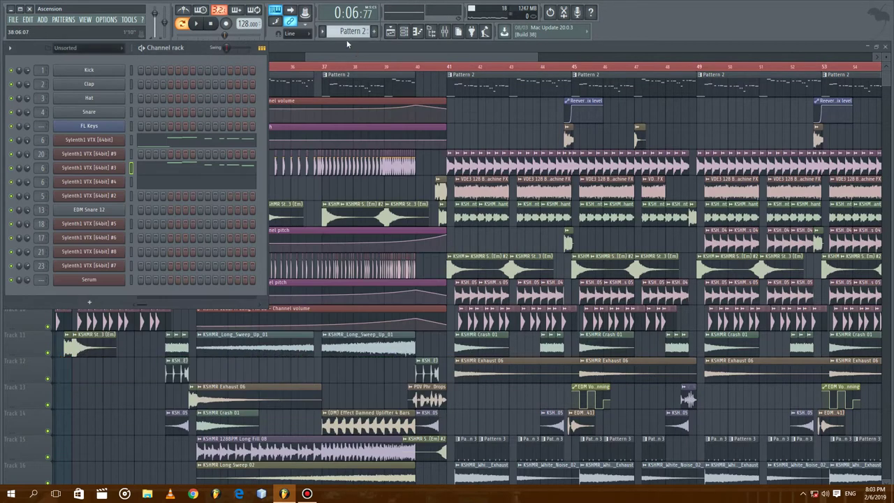
pyautogui.scroll(-3, 352, 31)
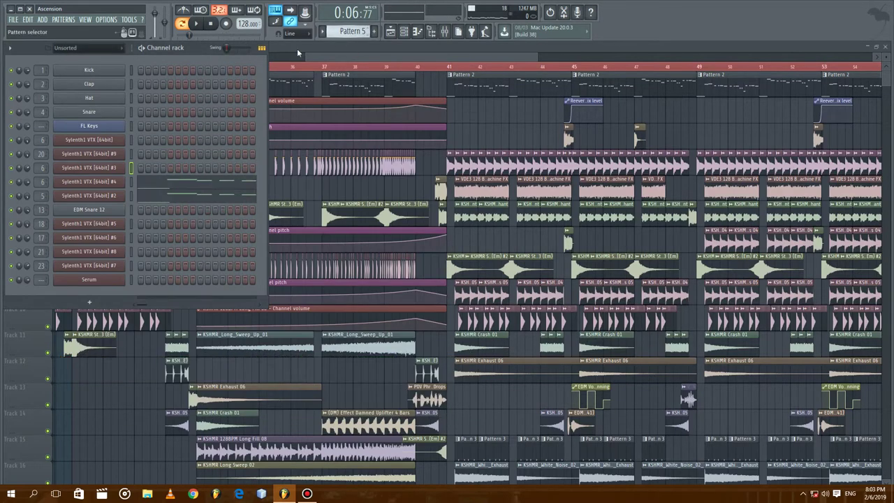
# Step: Play Pattern 5 and examine the Sylenth1 VTX [64bit] #4 notes in the piano roll
pyautogui.press('space')
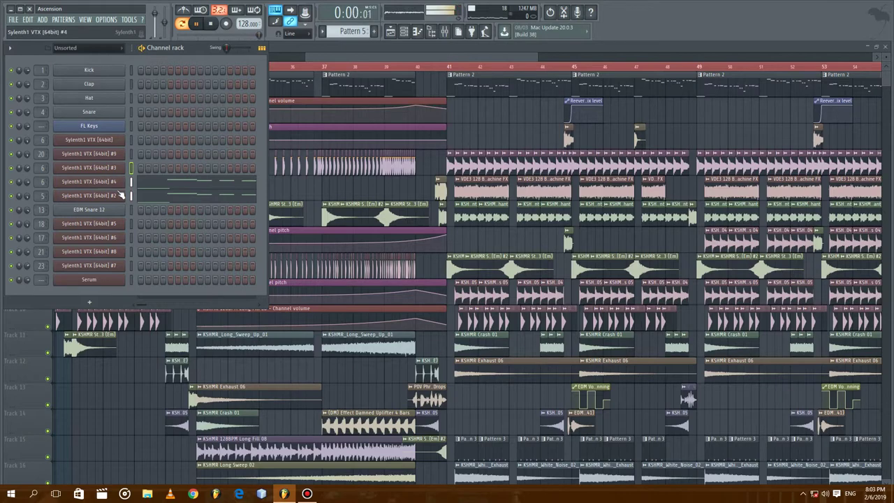
pyautogui.click(184, 190)
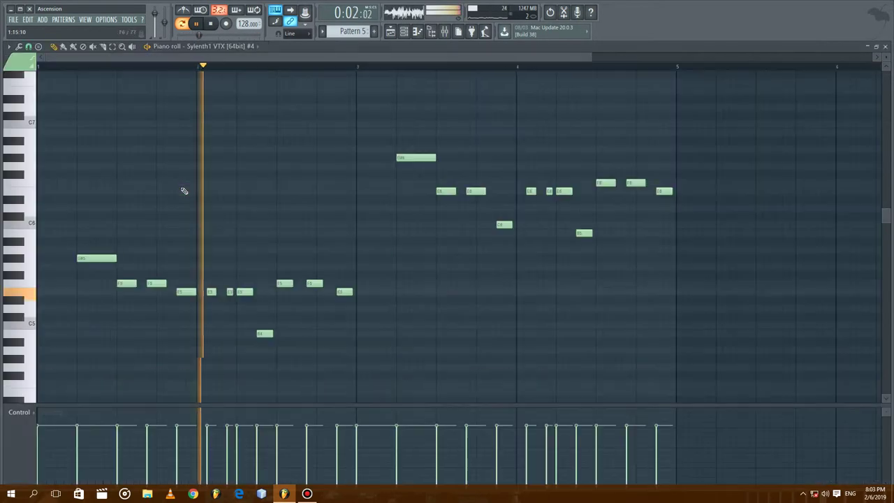
pyautogui.scroll(-5, 784, 231)
pyautogui.moveTo(888, 271); pyautogui.dragTo(887, 240)
pyautogui.click(885, 47)
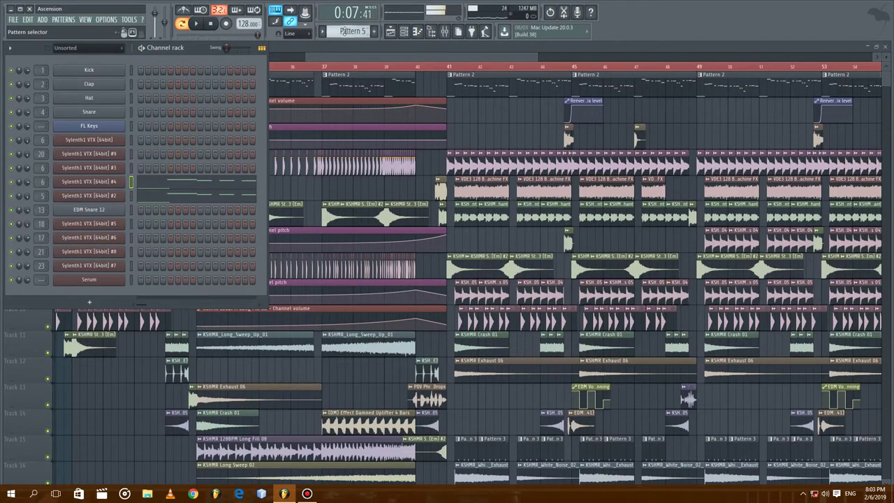
# Step: Switch to Pattern 6, play it and examine the Sylenth1 VTX [64bit] #6 notes in the piano roll
pyautogui.scroll(-1, 345, 31)
pyautogui.click(145, 48)
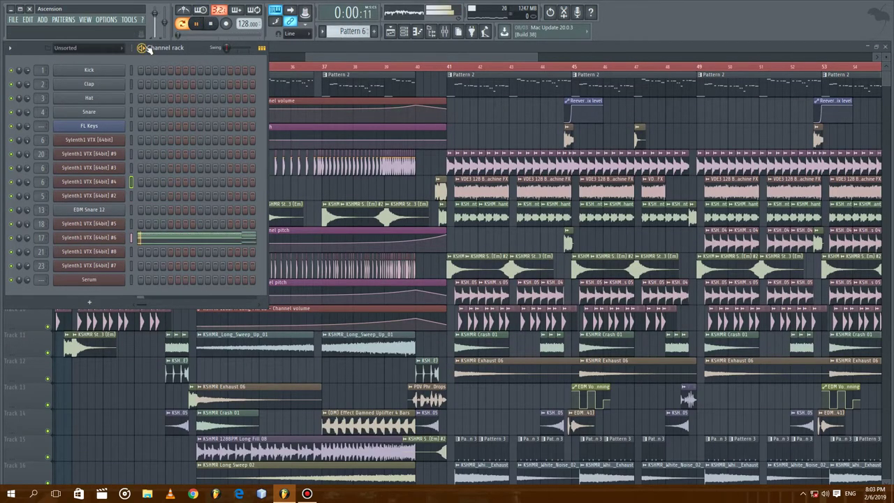
pyautogui.click(215, 241)
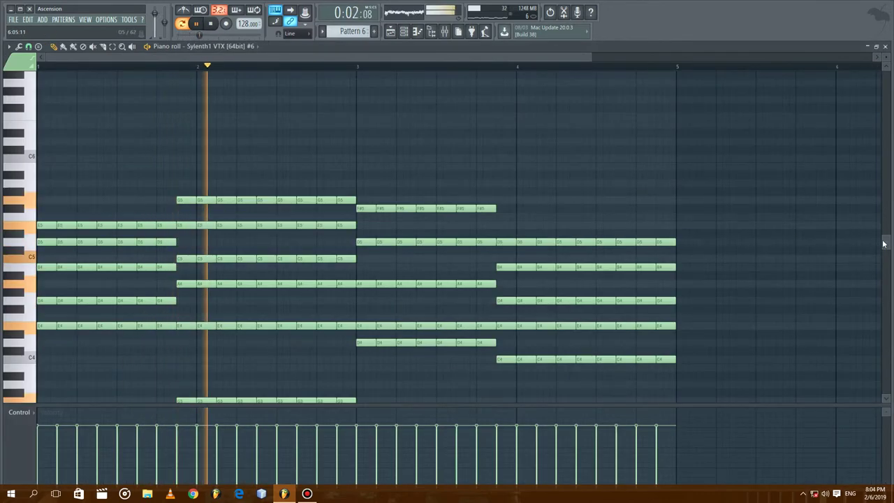
pyautogui.scroll(-1, 888, 269)
pyautogui.moveTo(888, 269)
pyautogui.mouseDown()
pyautogui.moveTo(890, 289)
pyautogui.moveTo(888, 260)
pyautogui.mouseUp()
pyautogui.scroll(-2, 890, 269)
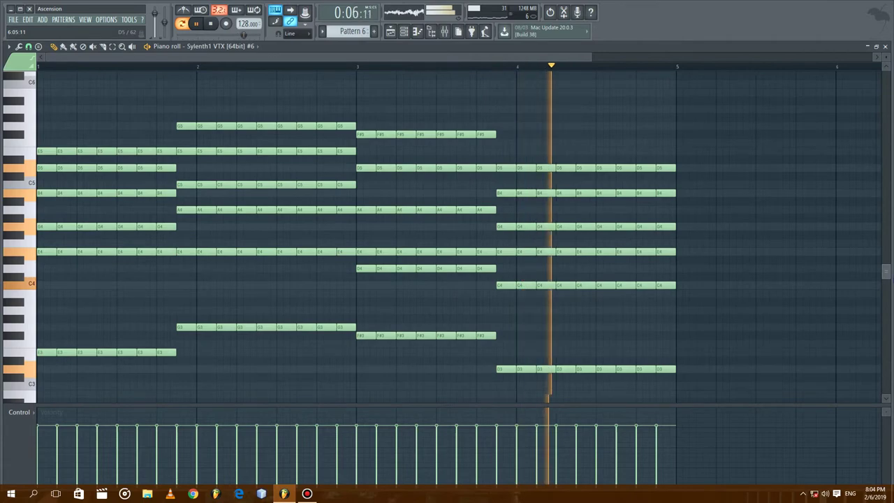
pyautogui.click(886, 47)
# Step: Switch to Pattern 7, play it and examine the Sylenth1 VTX [64bit] #9 notes in the piano roll
pyautogui.moveTo(352, 31); pyautogui.dragTo(353, 25)
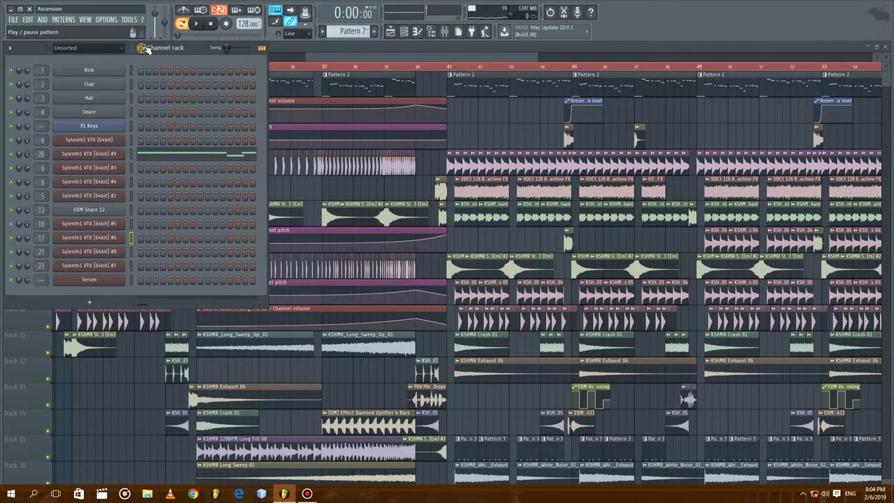
pyautogui.click(180, 157)
pyautogui.moveTo(889, 270); pyautogui.dragTo(886, 201)
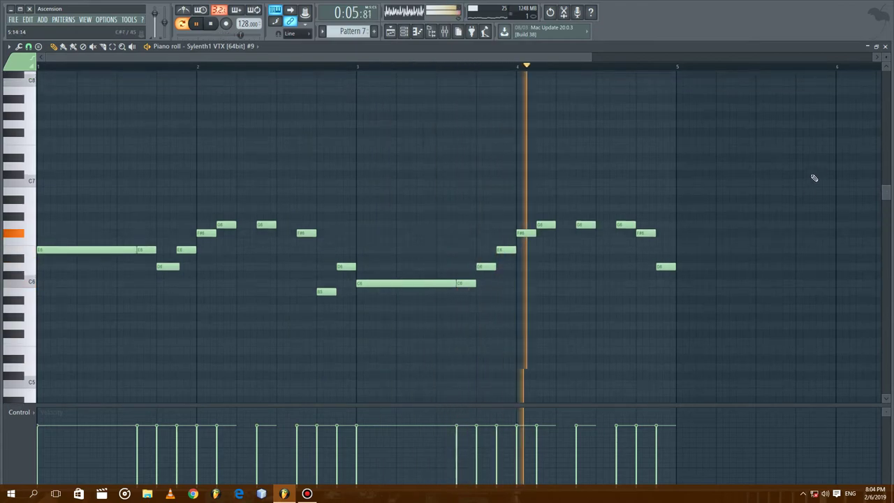
pyautogui.click(886, 46)
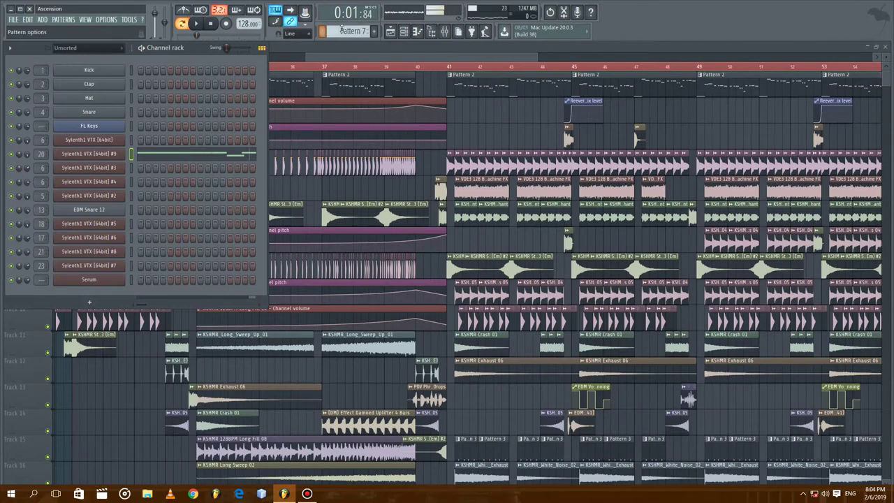
# Step: Play Pattern 8 with its Sylenth1 VTX [64bit] #8 part and browse the following patterns, settling on Pattern 10
pyautogui.scroll(-1, 349, 31)
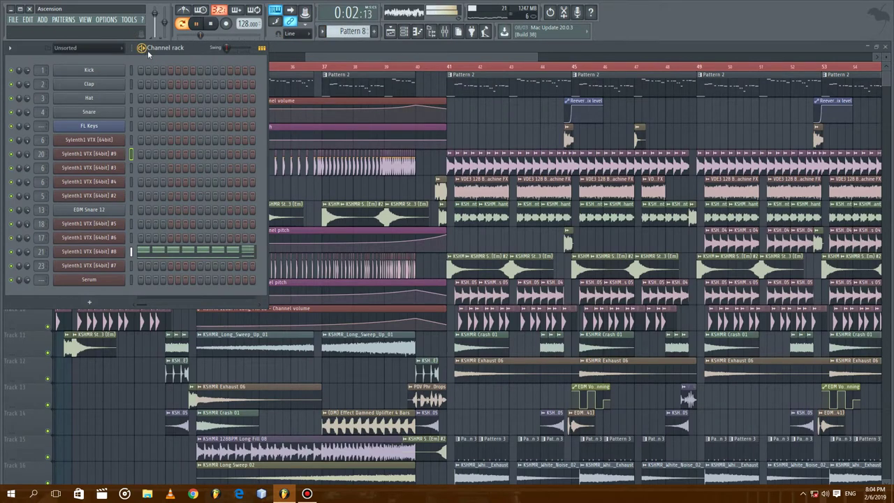
pyautogui.scroll(-1, 350, 30)
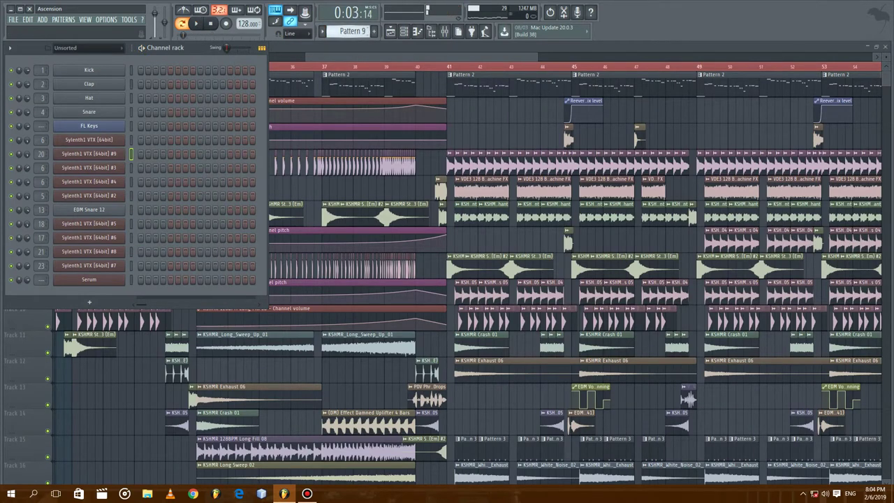
pyautogui.scroll(-3, 352, 30)
pyautogui.scroll(-1, 351, 31)
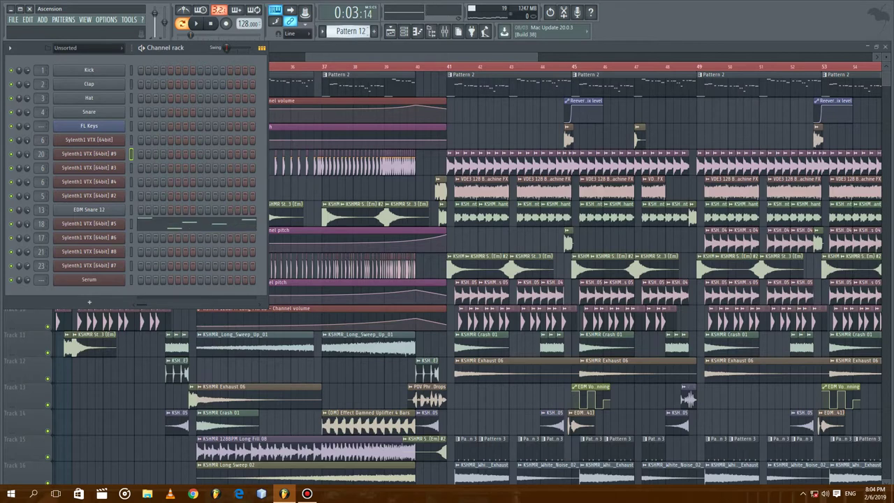
pyautogui.scroll(1, 352, 31)
pyautogui.scroll(1, 348, 32)
pyautogui.scroll(-1, 349, 32)
# Step: Play Pattern 10 and examine the Sylenth1 VTX [64bit] #7 notes in the piano roll
pyautogui.press('space')
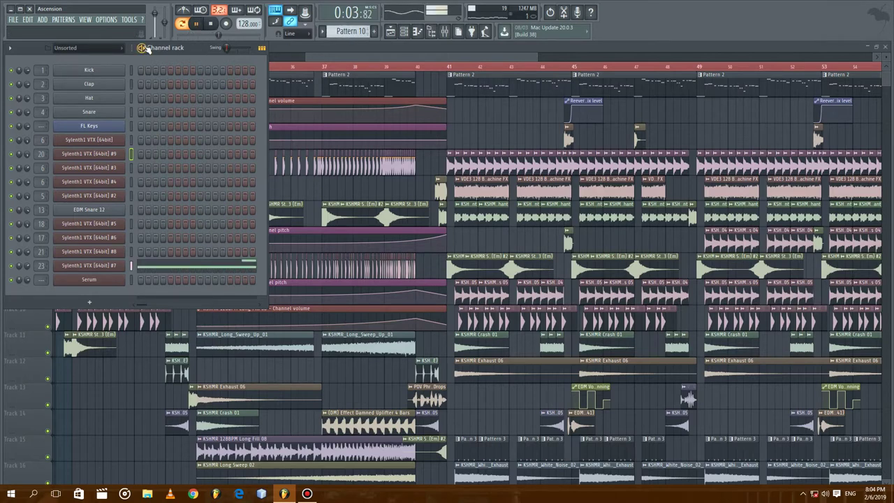
pyautogui.click(225, 269)
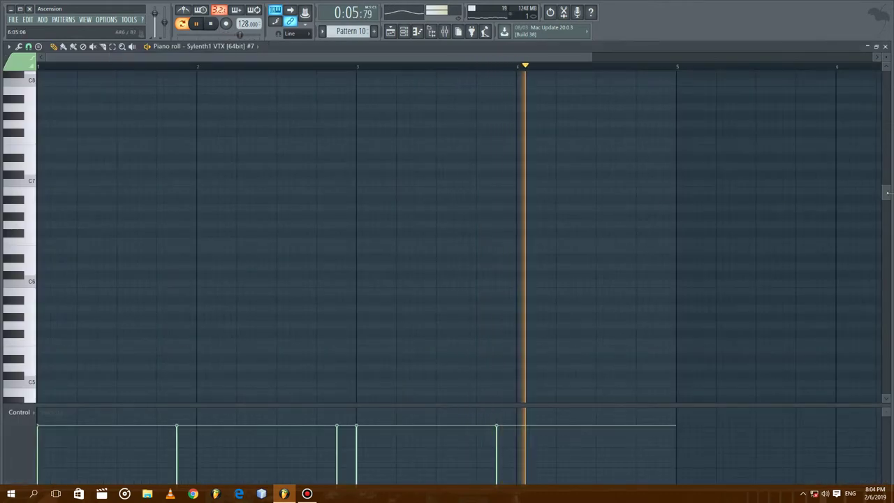
pyautogui.scroll(-12, 878, 244)
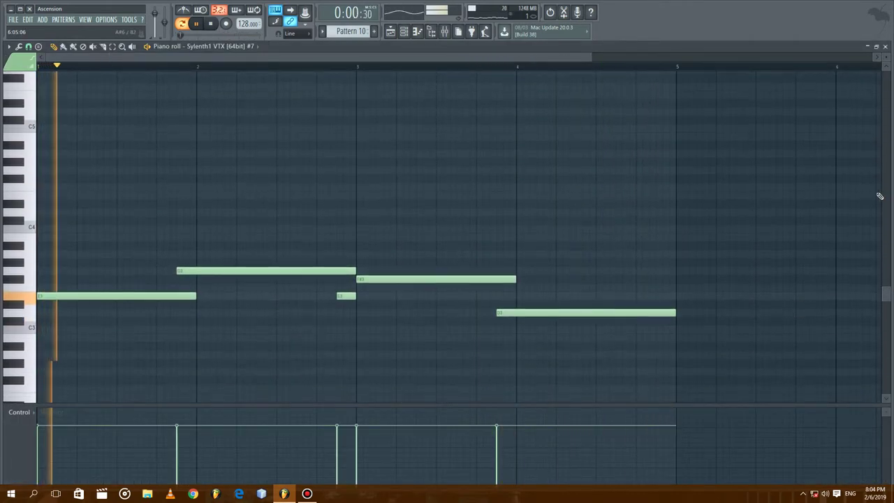
pyautogui.click(886, 46)
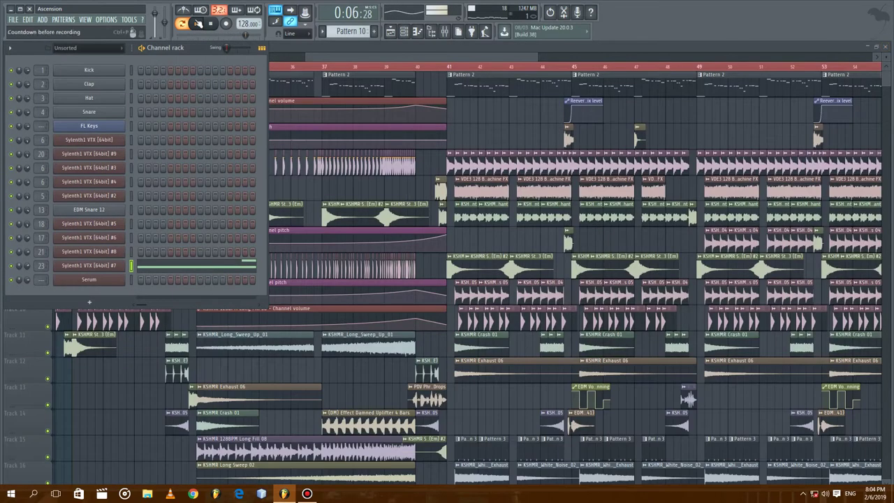
# Step: Switch to Pattern 11, play it and examine the Sylenth1 VTX [64bit] #5 notes in the piano roll
pyautogui.scroll(-1, 351, 30)
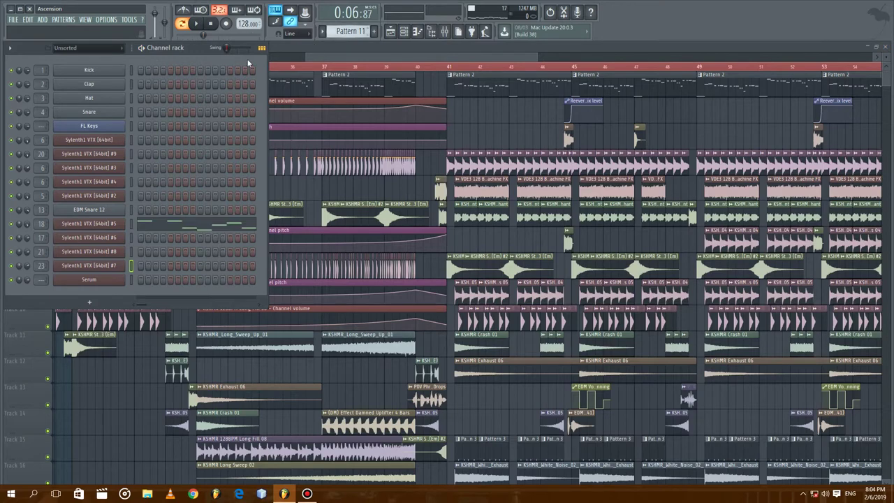
pyautogui.press('space')
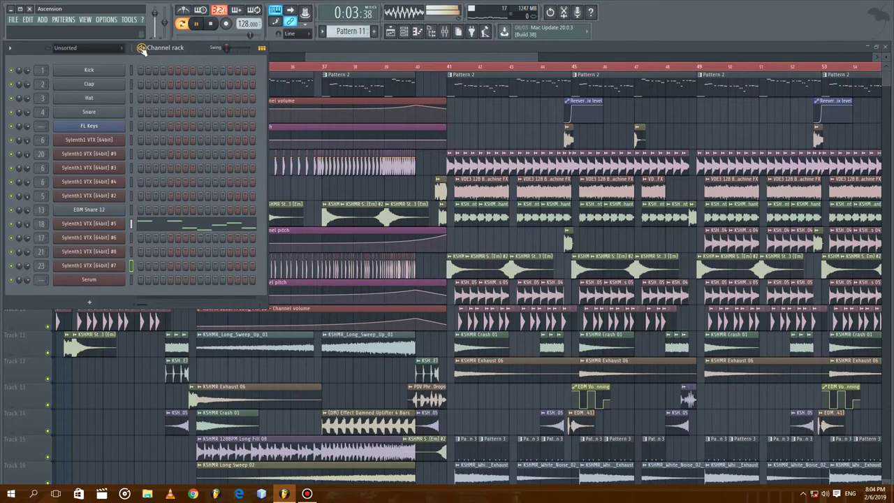
pyautogui.click(171, 229)
pyautogui.scroll(2, 887, 276)
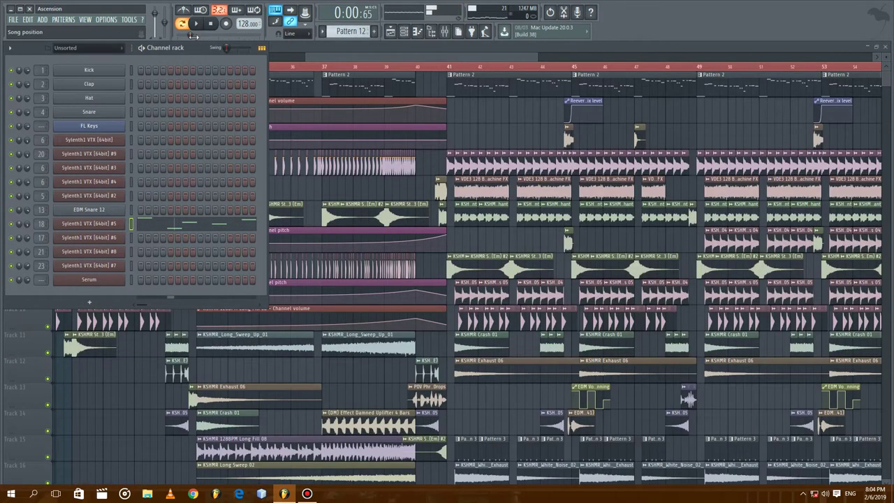
# Step: Examine the Sylenth1 VTX [64bit] #5 notes of Pattern 12 during playback and switch back to Pattern 1
pyautogui.click(169, 230)
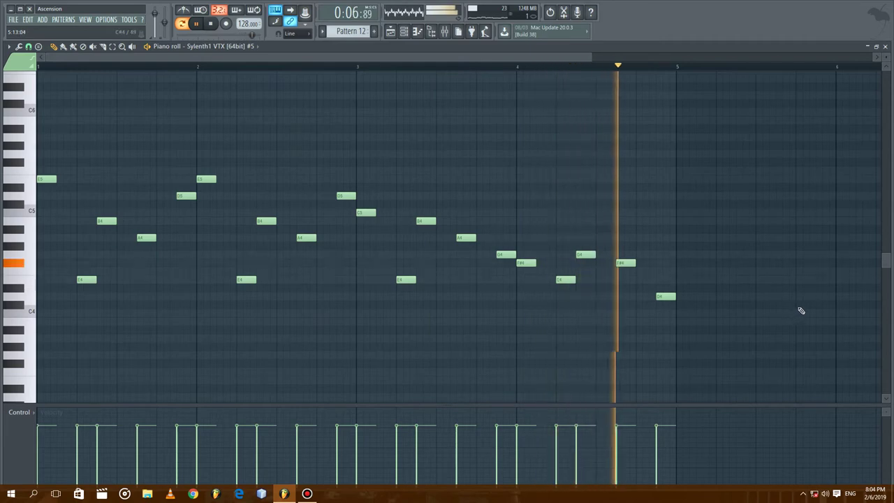
pyautogui.click(885, 46)
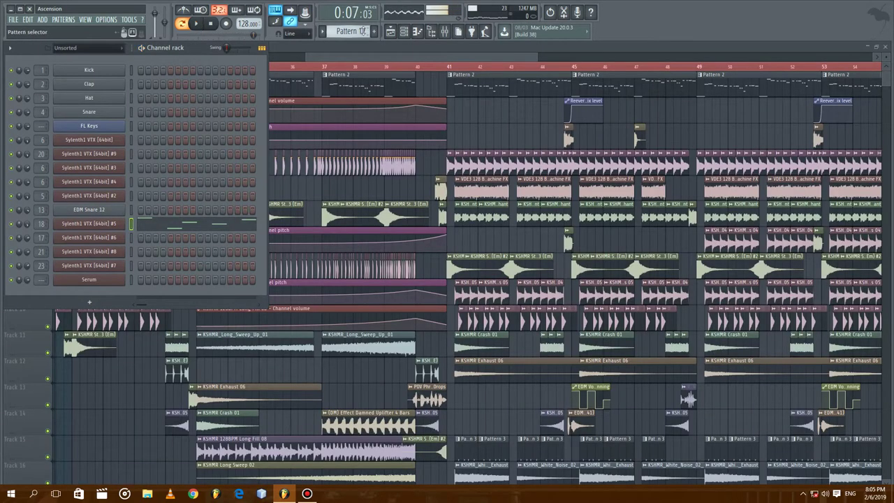
pyautogui.press('1')
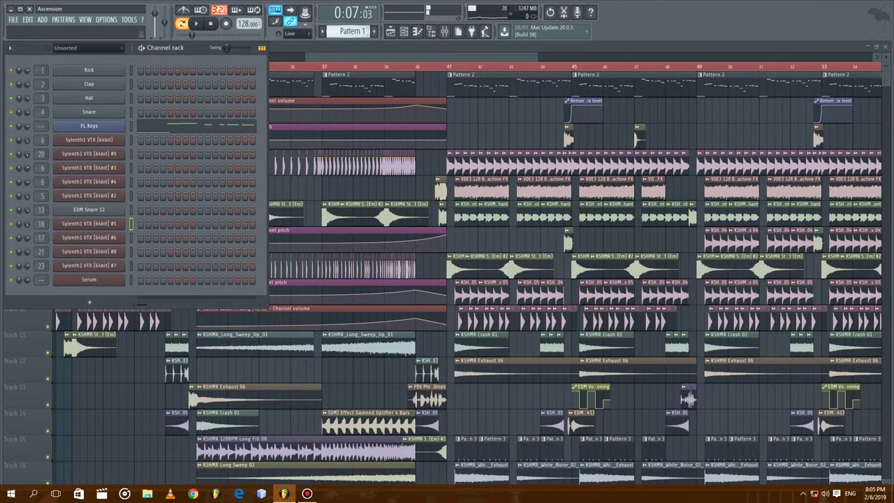
# Step: Mute Track 1 in the playlist and move the song position to the start of the build-up at bar 33
pyautogui.moveTo(332, 57); pyautogui.dragTo(381, 60)
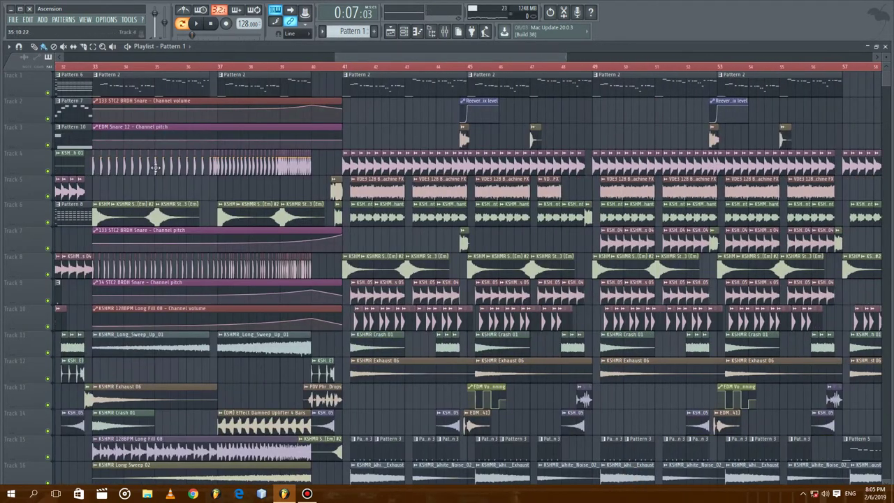
pyautogui.click(48, 93)
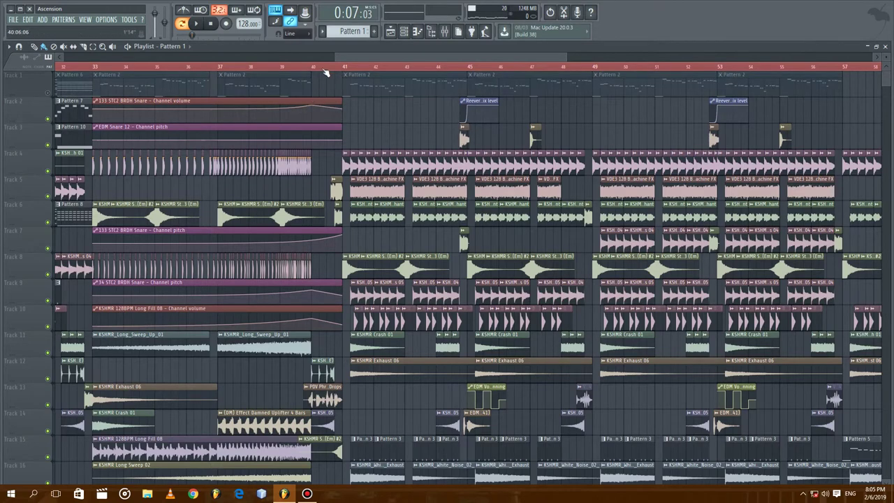
pyautogui.moveTo(314, 64); pyautogui.dragTo(343, 70)
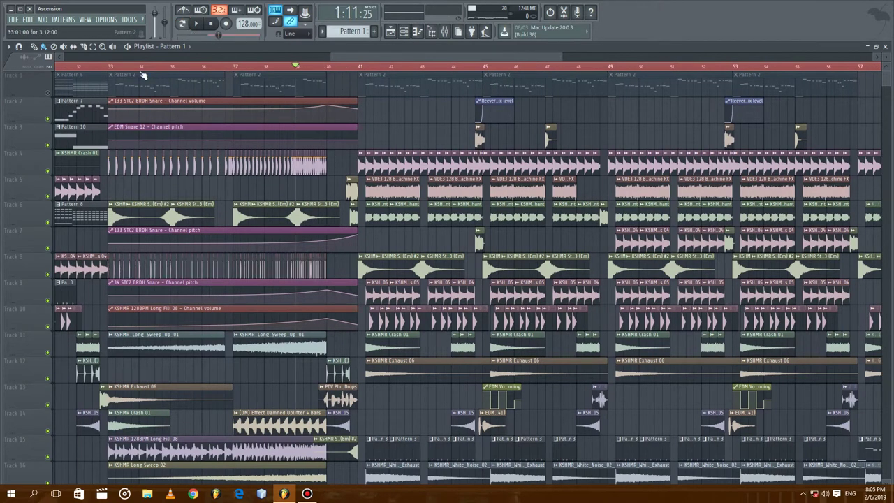
pyautogui.moveTo(889, 88)
pyautogui.mouseDown()
pyautogui.moveTo(888, 113)
pyautogui.moveTo(889, 77)
pyautogui.mouseUp()
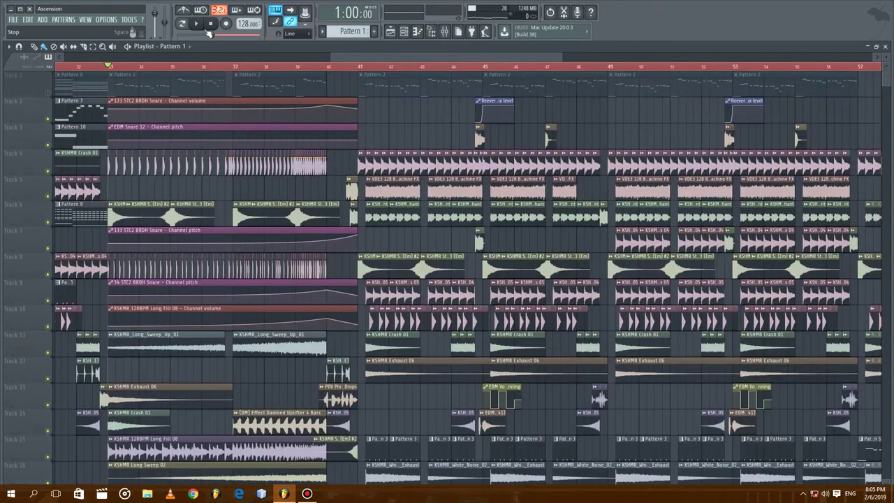
# Step: Play the build-up with Track 4 soloed, adding Tracks 6, 8 and 11 one after another
pyautogui.keyDown('ctrl'); pyautogui.click(47, 171); pyautogui.keyUp('ctrl')
pyautogui.click(50, 222)
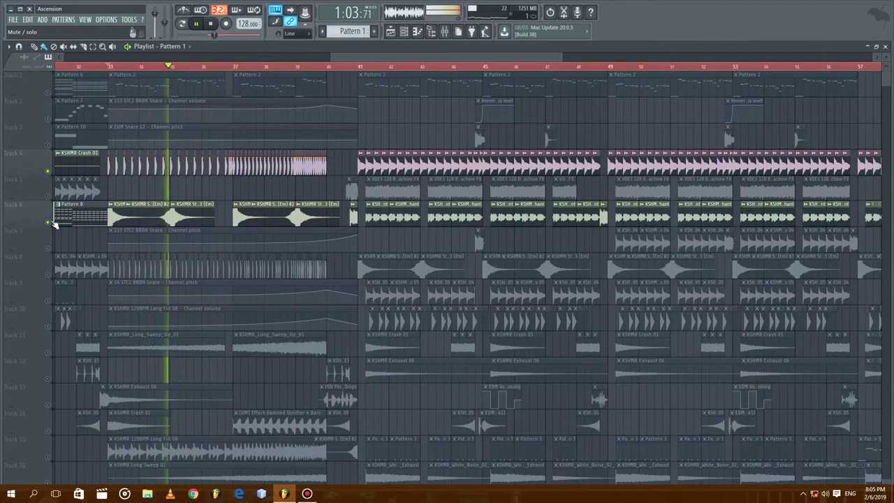
pyautogui.click(47, 274)
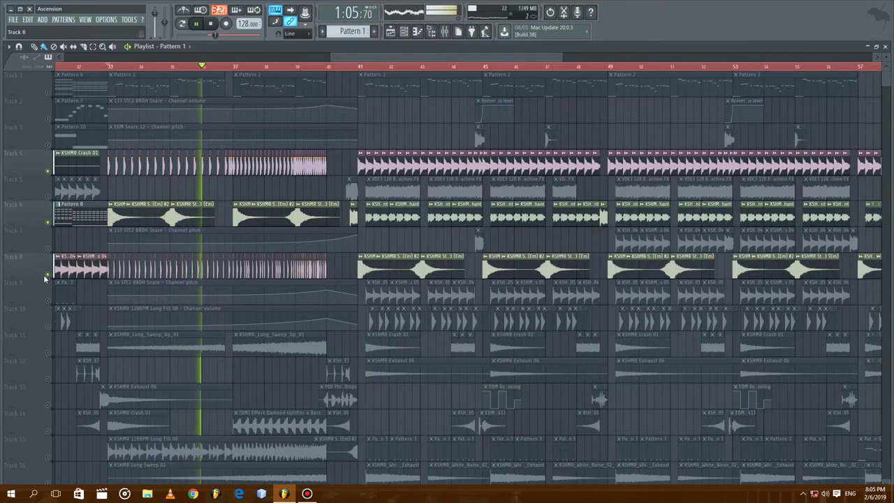
pyautogui.click(47, 352)
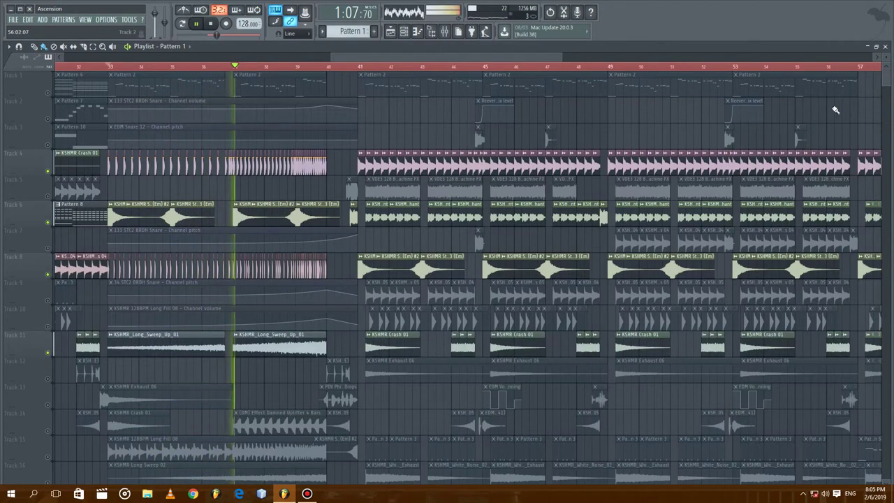
# Step: Replay the build-up from bar 33 with Track 15 soloed and add Track 11
pyautogui.moveTo(889, 78); pyautogui.dragTo(889, 98)
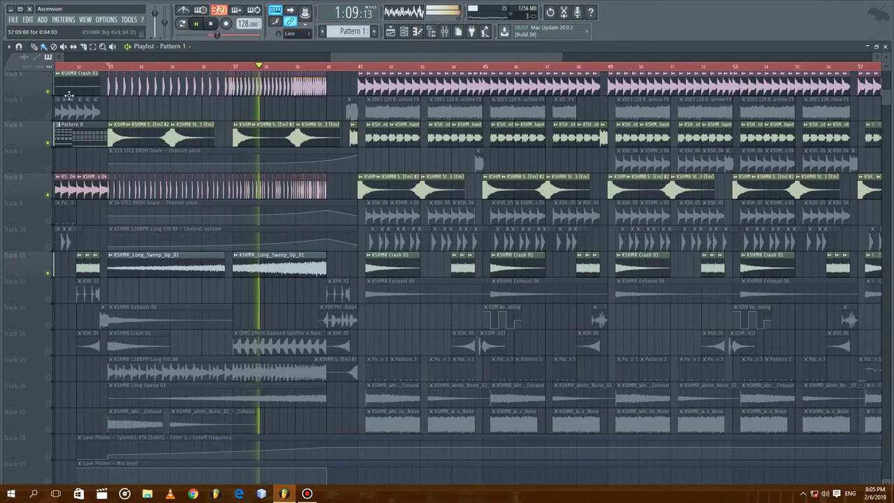
pyautogui.click(104, 68)
pyautogui.click(49, 378)
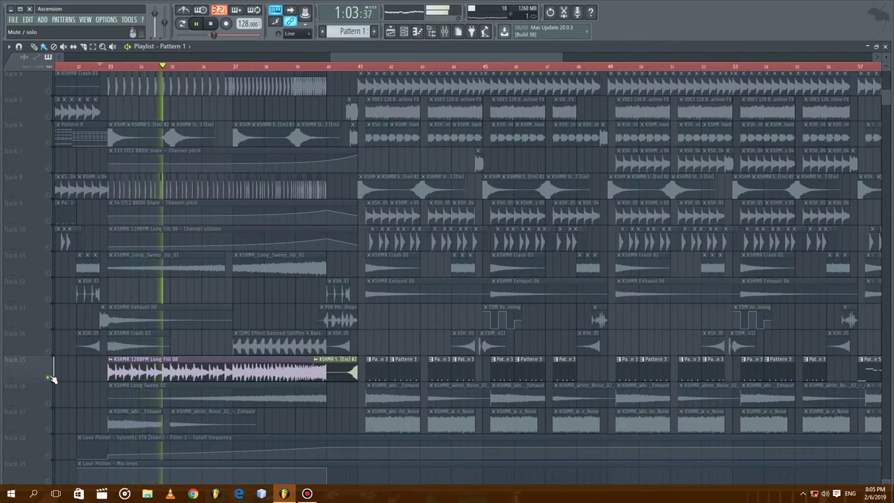
pyautogui.click(47, 273)
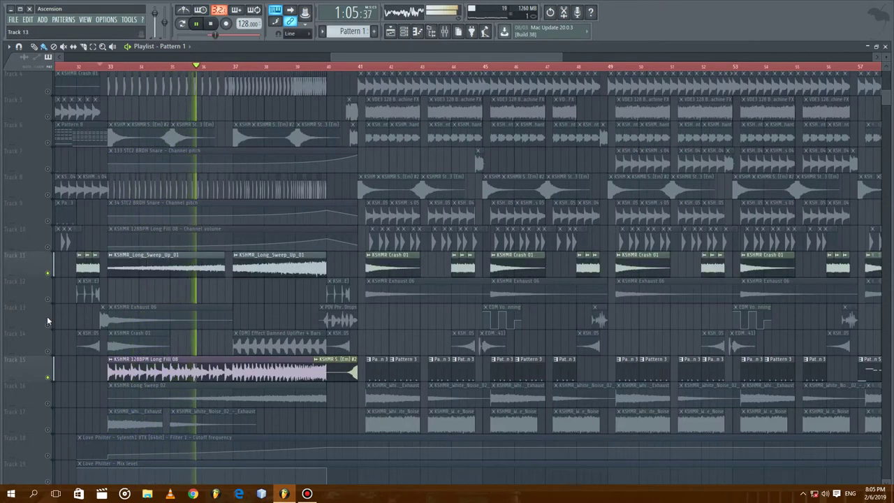
# Step: Add Tracks 13 and 14 to the build-up playback, and restart it from bar 33 with Tracks 4 and 5 also enabled
pyautogui.click(48, 325)
pyautogui.click(48, 351)
pyautogui.click(106, 68)
pyautogui.click(47, 91)
pyautogui.click(48, 117)
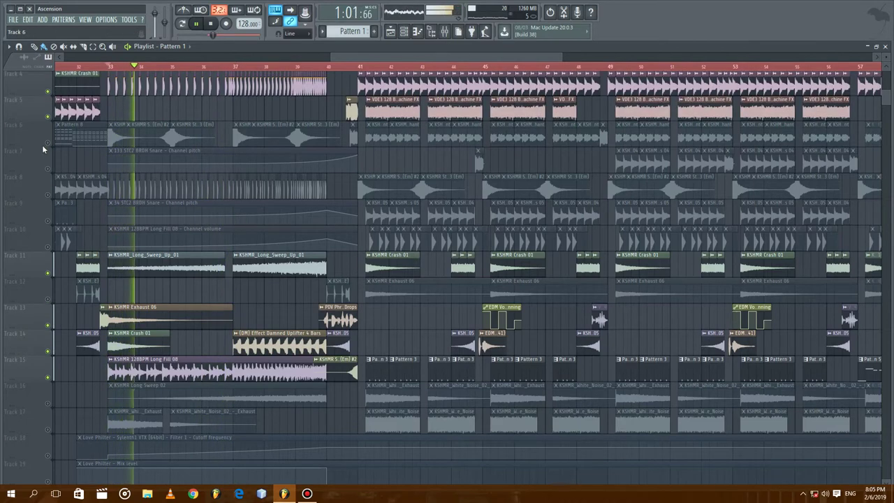
# Step: Layer Tracks 6, 8, 10, 9, 17, 16 and 27 onto the playing build-up
pyautogui.click(47, 143)
pyautogui.click(49, 195)
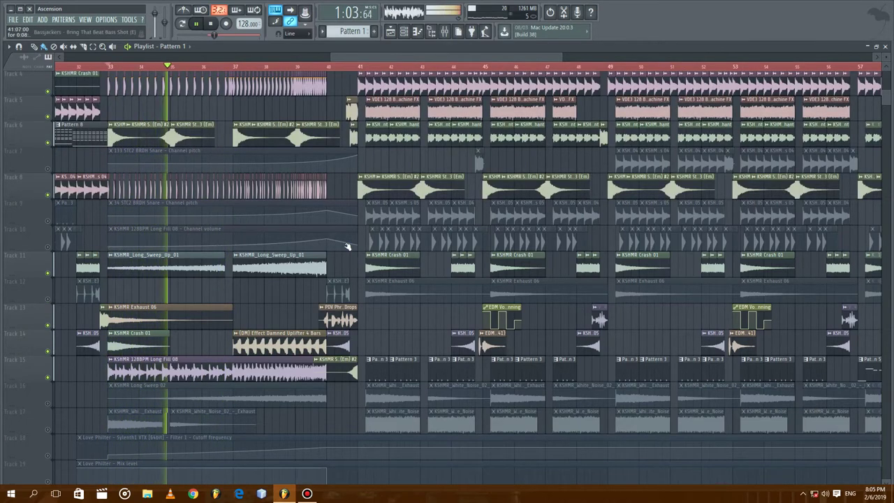
pyautogui.click(49, 247)
pyautogui.click(48, 221)
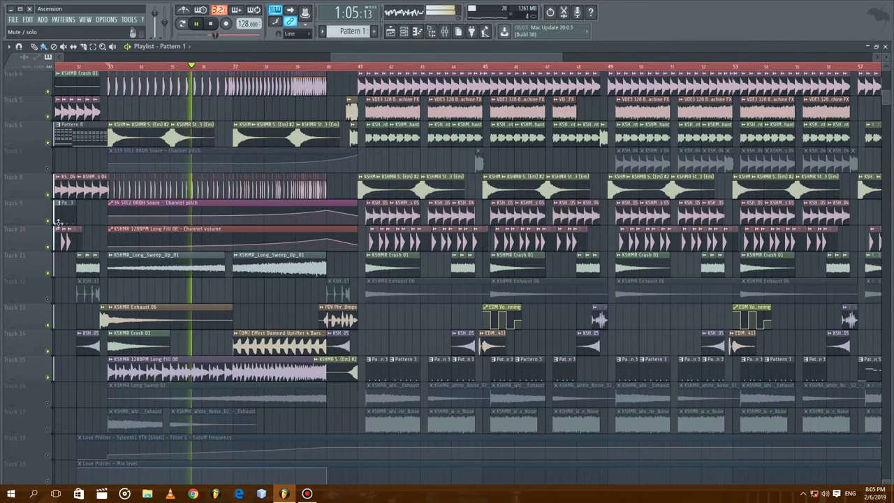
pyautogui.click(47, 429)
pyautogui.click(47, 403)
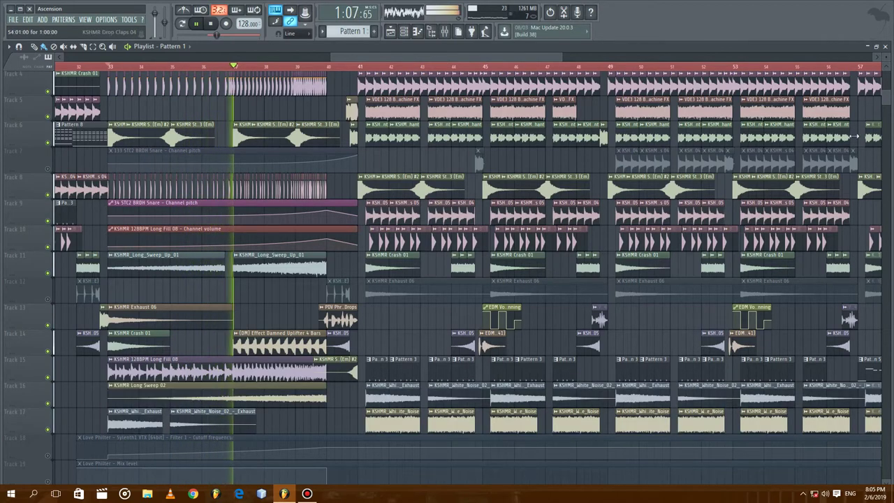
pyautogui.moveTo(891, 98); pyautogui.dragTo(886, 155)
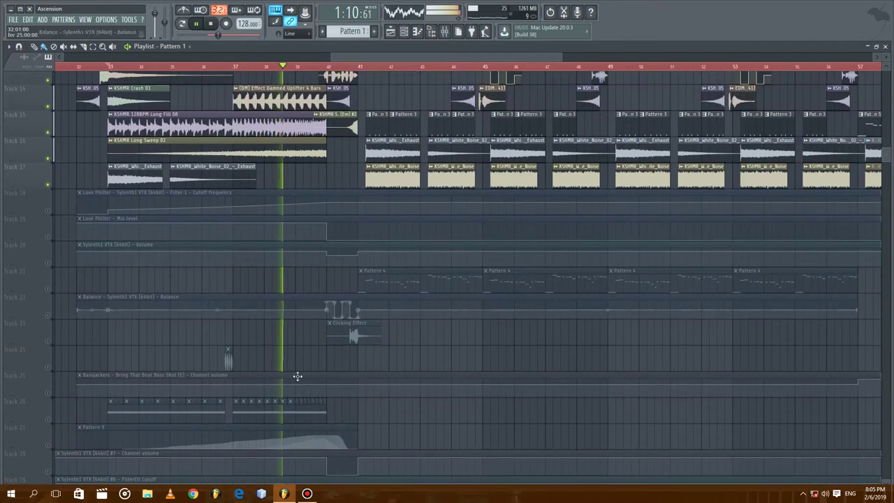
pyautogui.click(49, 445)
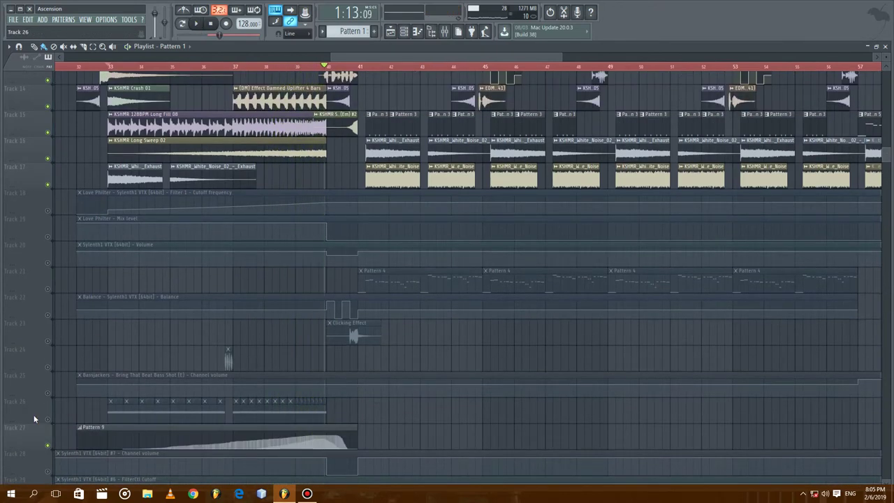
# Step: Audition Track 26 soloed, skipping ahead to just before bar 37, and turn all the other tracks back on
pyautogui.rightClick(48, 419)
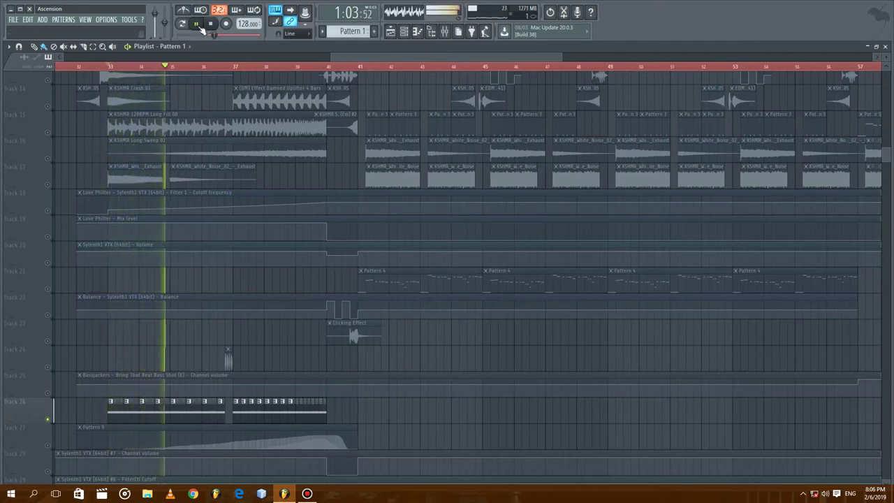
pyautogui.click(226, 67)
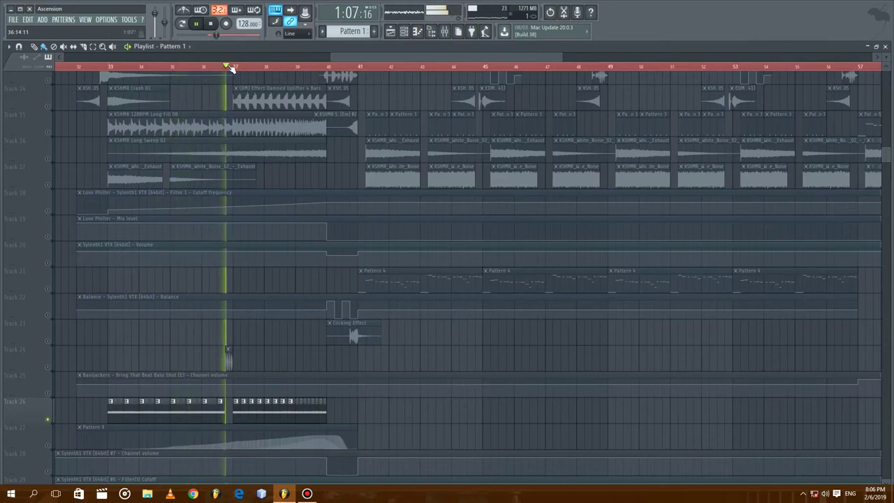
pyautogui.rightClick(54, 419)
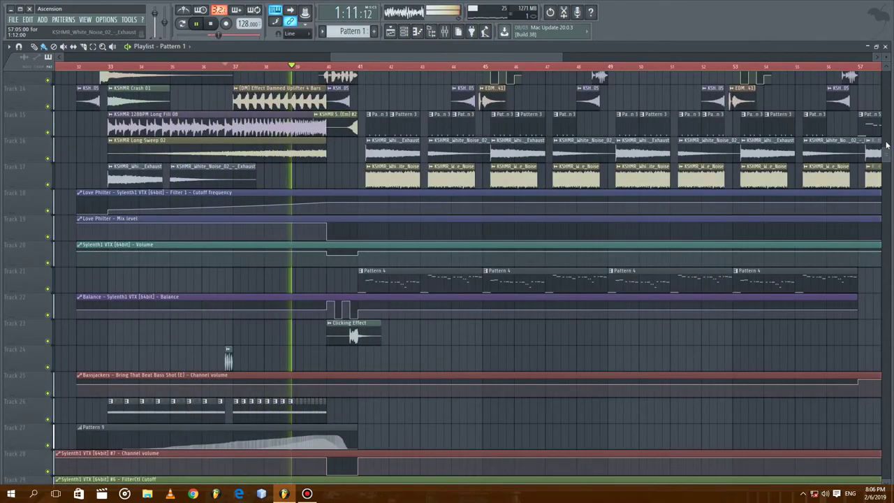
# Step: Play from bar 33 with Track 1 soloed and the Love Philter cutoff automation on Track 18 enabled
pyautogui.moveTo(885, 153); pyautogui.dragTo(881, 72)
pyautogui.click(110, 67)
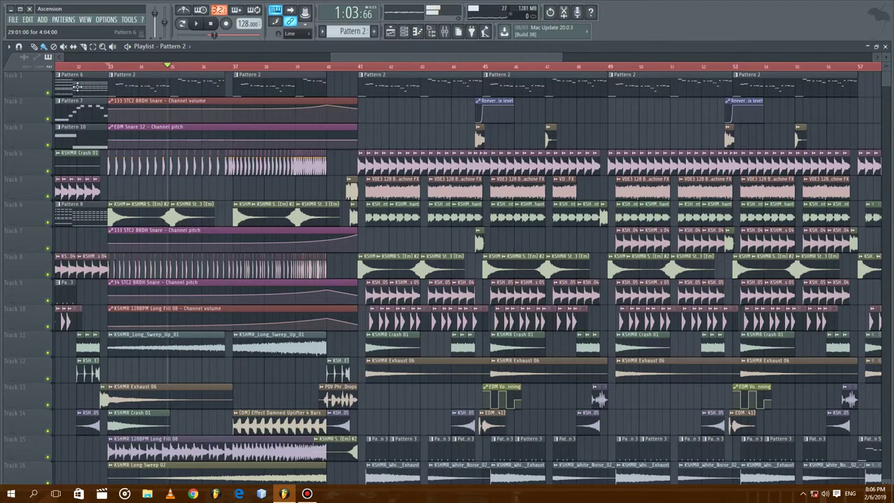
pyautogui.rightClick(49, 92)
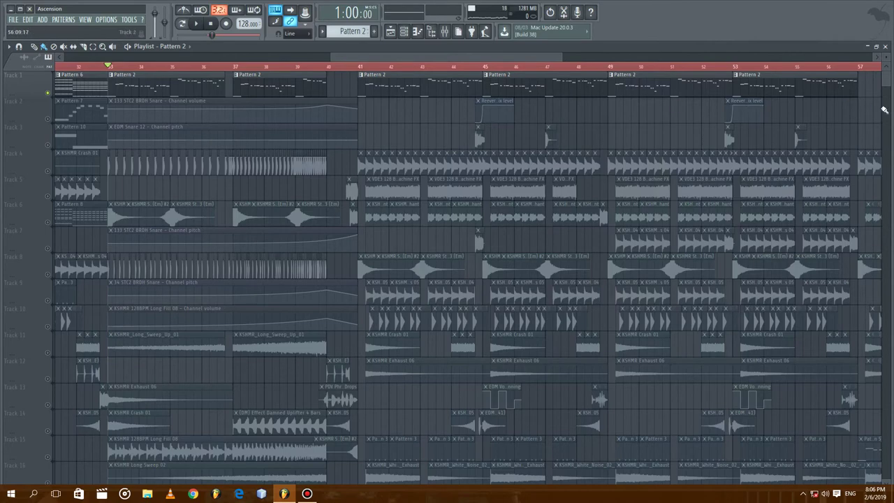
pyautogui.scroll(-10, 885, 84)
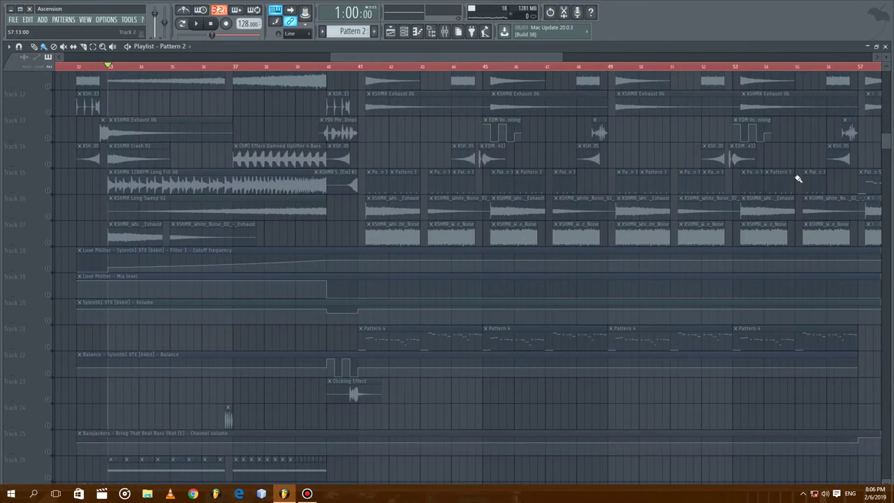
pyautogui.click(52, 270)
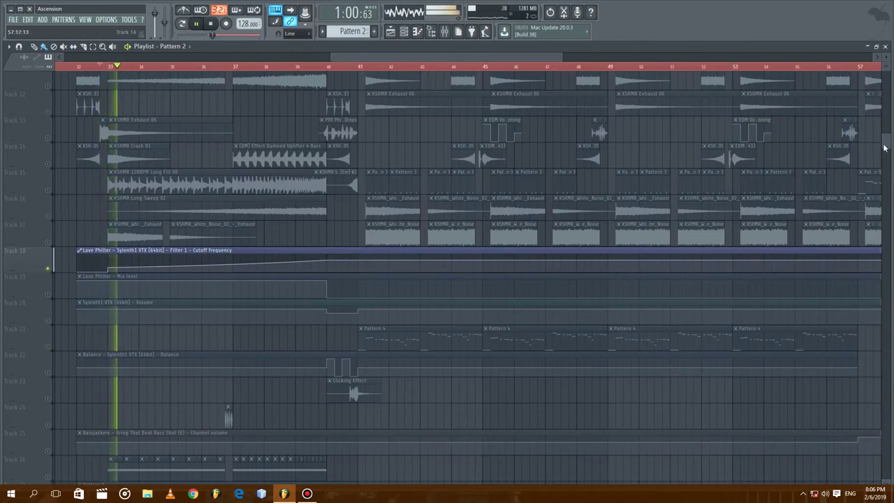
# Step: Add the Love Philter mix level automation on Track 19 to the playing melody, and re-enable all tracks at the end
pyautogui.scroll(2, 886, 139)
pyautogui.scroll(2, 889, 130)
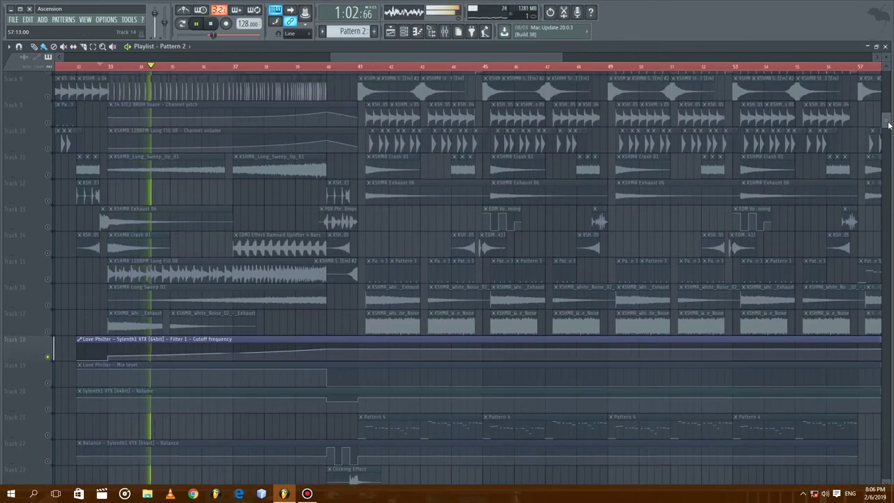
pyautogui.click(50, 384)
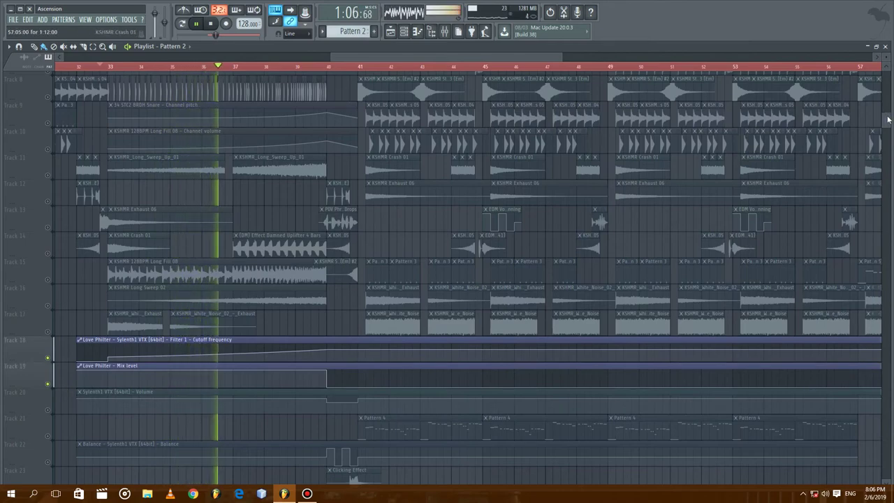
pyautogui.scroll(7, 886, 77)
pyautogui.moveTo(886, 72)
pyautogui.mouseDown()
pyautogui.moveTo(888, 82)
pyautogui.moveTo(891, 72)
pyautogui.mouseUp()
pyautogui.scroll(-10, 891, 73)
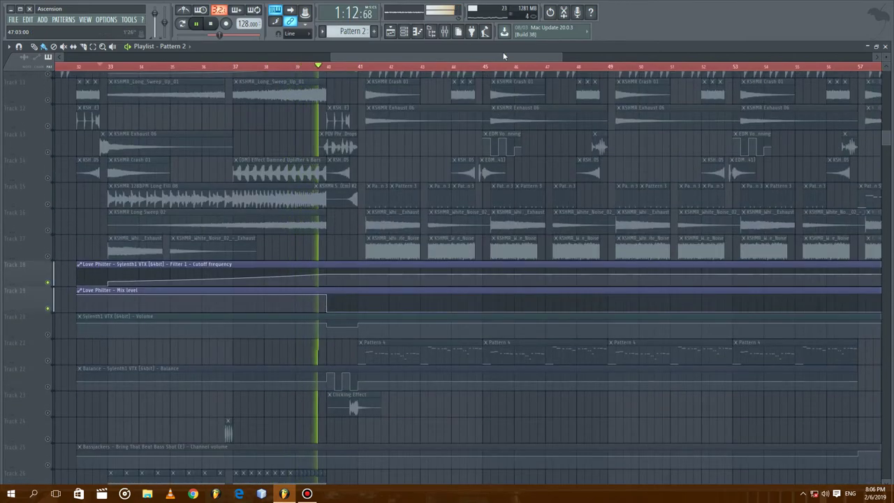
pyautogui.rightClick(48, 283)
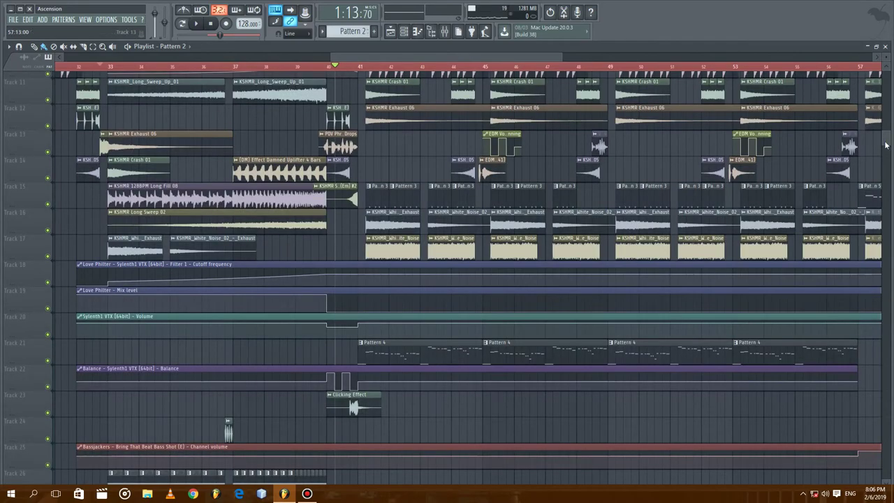
# Step: Select bar 40 as the playback loop, play it, and deselect the playlist clips
pyautogui.scroll(10, 886, 144)
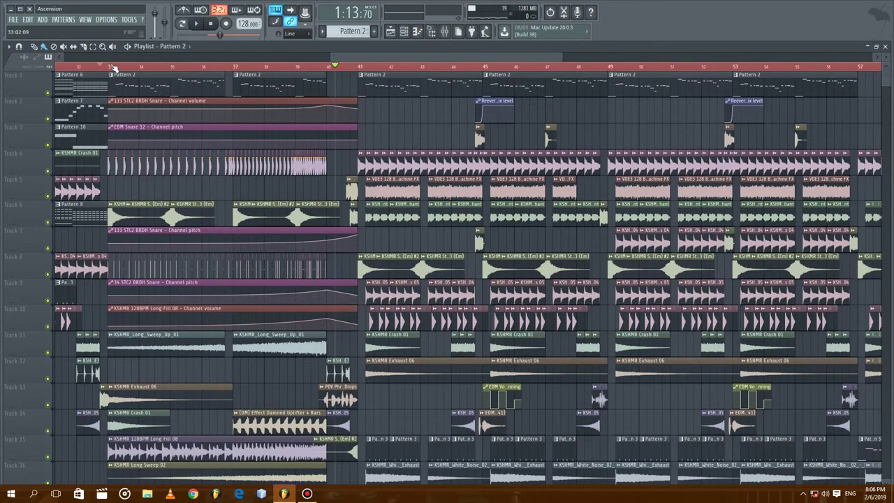
pyautogui.click(328, 67)
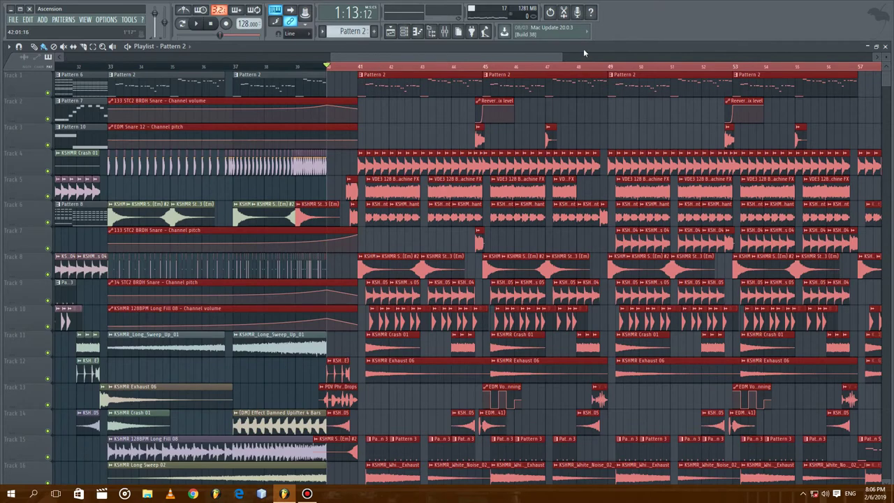
pyautogui.moveTo(524, 61); pyautogui.dragTo(709, 67)
pyautogui.moveTo(648, 79); pyautogui.dragTo(228, 182)
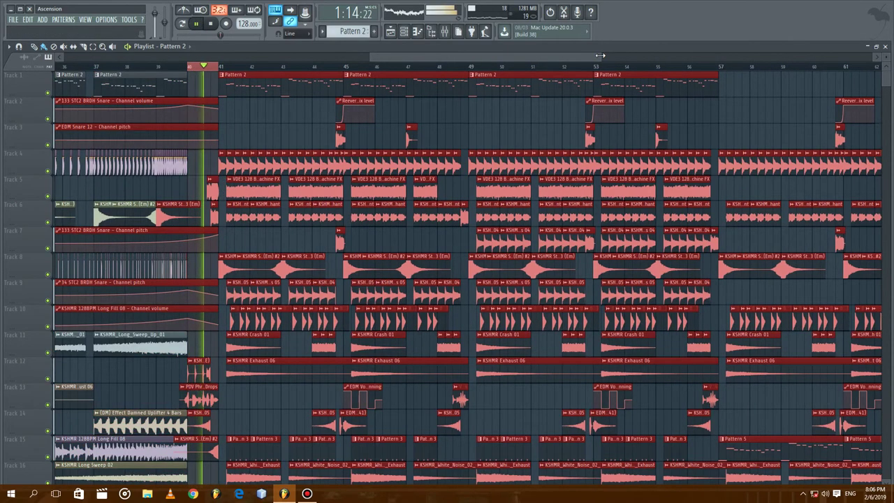
pyautogui.scroll(3, 402, 127)
pyautogui.hotkey('ctrl', 'd')
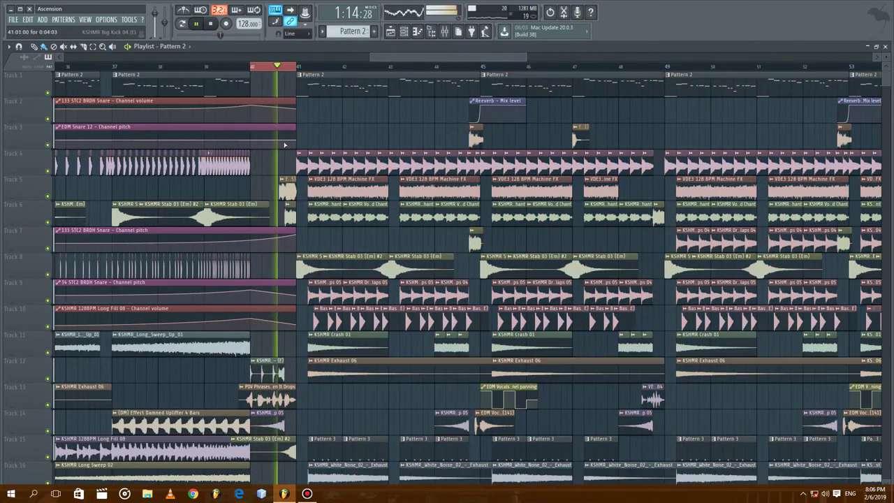
# Step: Audition the bar 40 loop with Track 13 soloed, and again with Track 5 soloed and Track 6 added
pyautogui.rightClick(50, 405)
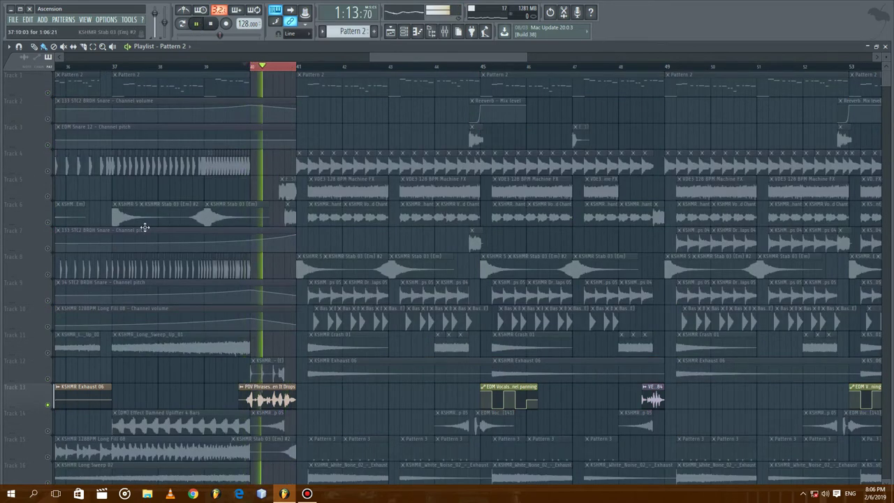
pyautogui.rightClick(49, 197)
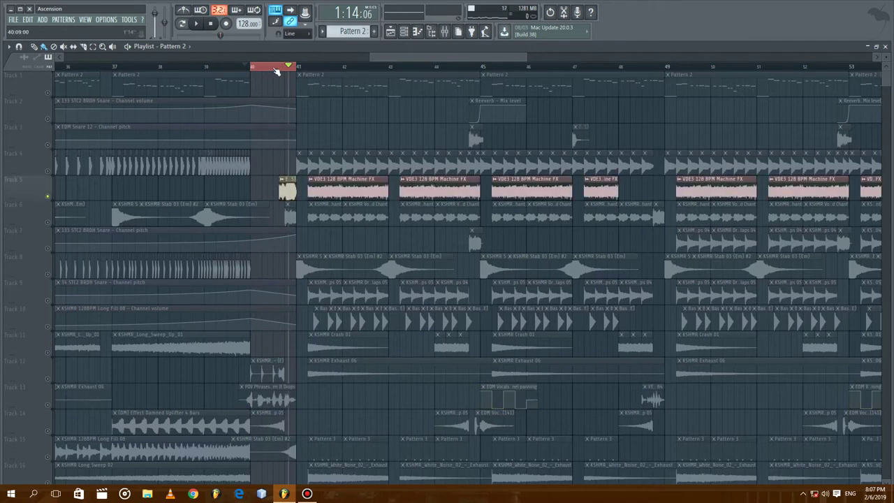
pyautogui.click(197, 24)
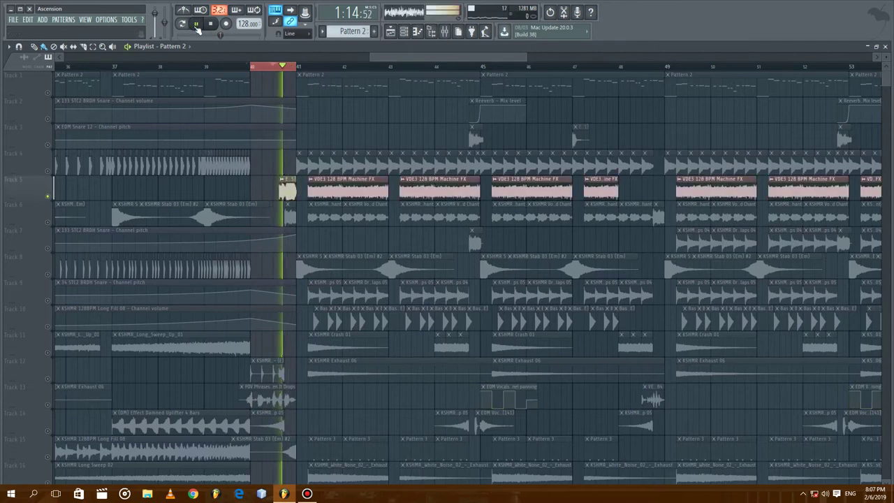
pyautogui.click(49, 223)
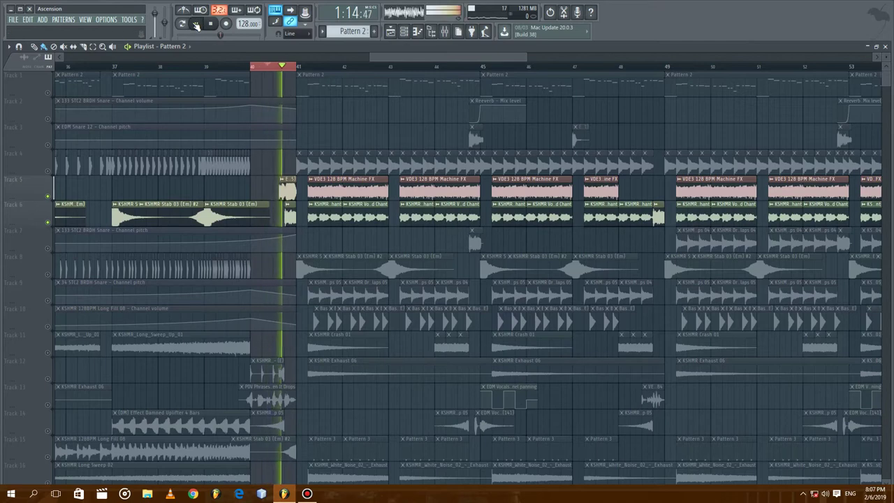
# Step: Solo Track 13, enable Tracks 12, 14 and 15 with it, and play the bar 40 loop
pyautogui.rightClick(49, 405)
pyautogui.click(49, 381)
pyautogui.click(49, 432)
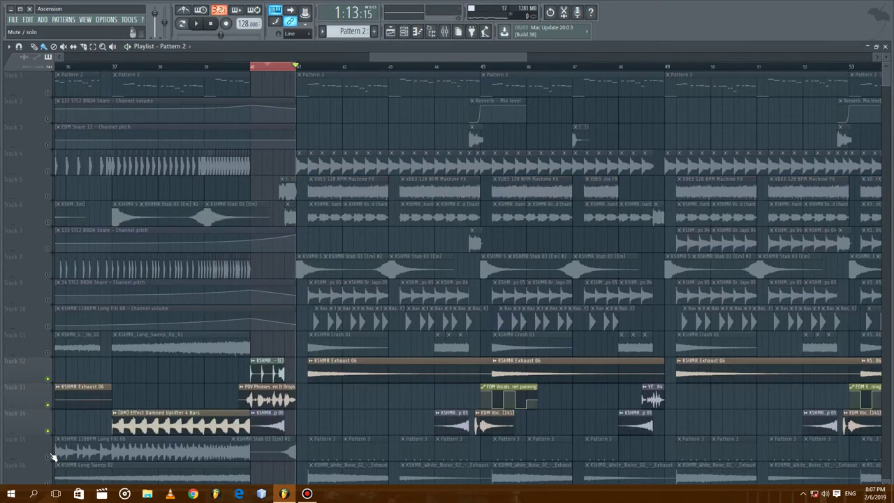
pyautogui.click(49, 456)
pyautogui.click(199, 25)
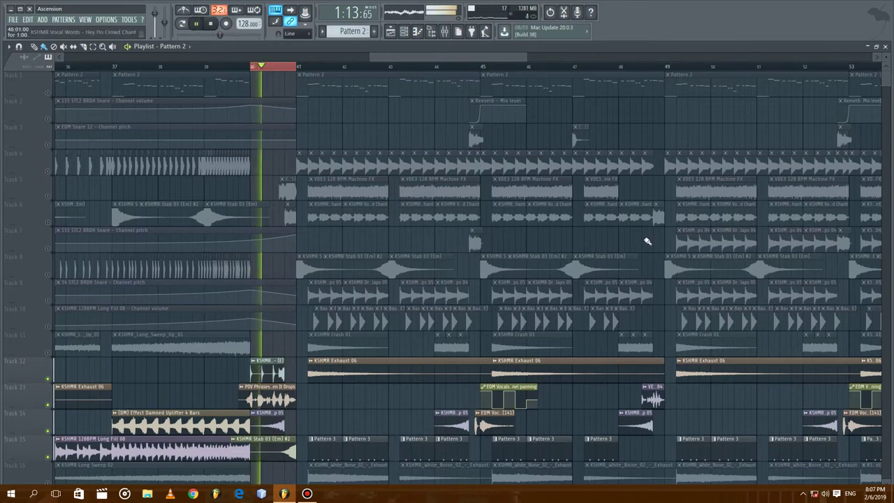
# Step: Add the Clicking Effect on Track 23 and Tracks 5 and 6 to the bar 40 loop, and stop playback
pyautogui.scroll(-3, 103, 478)
pyautogui.scroll(-3, 103, 478)
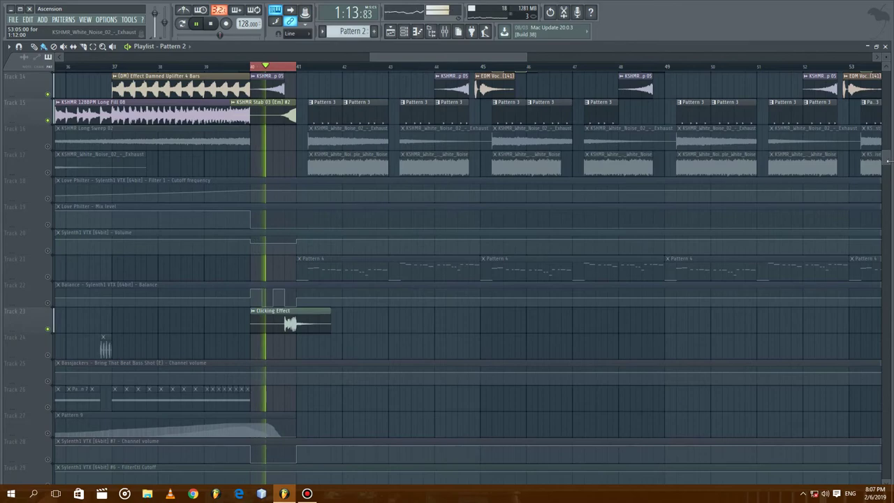
pyautogui.moveTo(888, 168); pyautogui.dragTo(892, 131)
pyautogui.scroll(5, 891, 128)
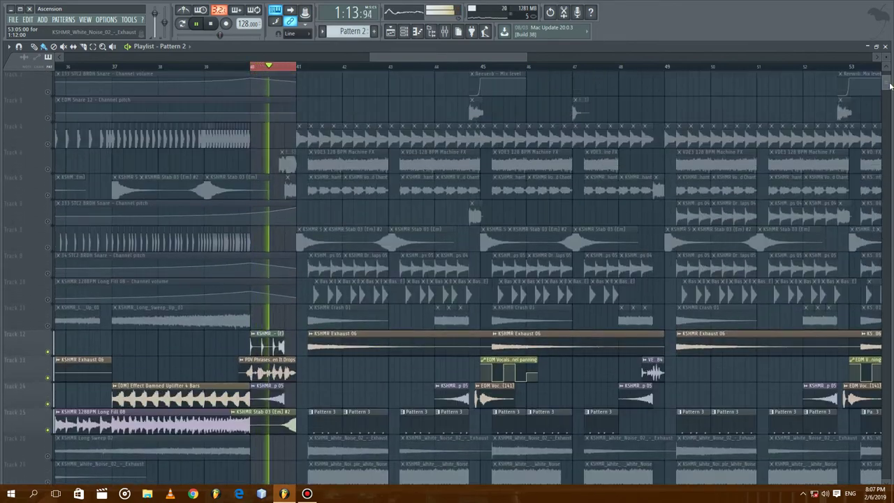
pyautogui.click(48, 197)
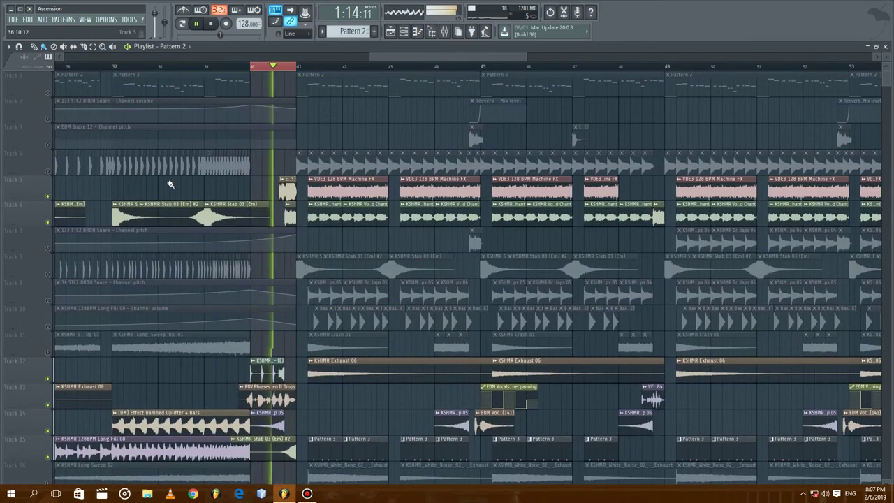
pyautogui.press('space')
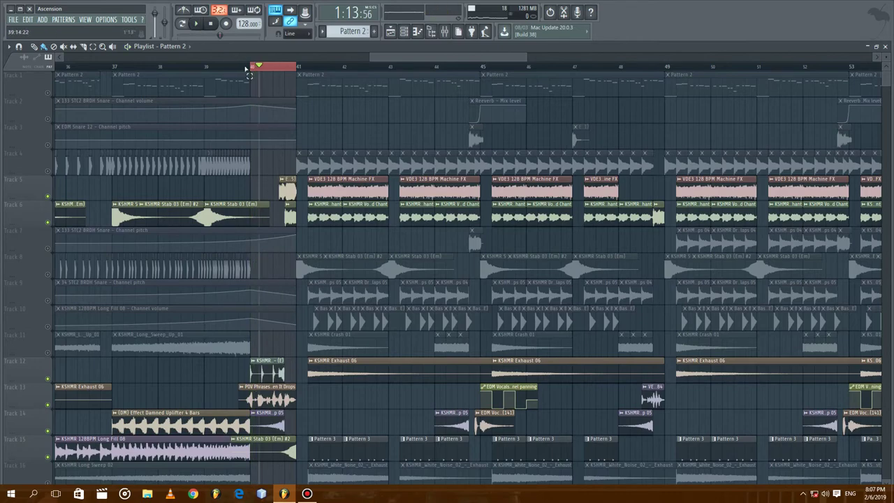
# Step: Clear the bar 40 time selection and enable every track except the melody patterns on Tracks 1 and 21
pyautogui.moveTo(292, 68); pyautogui.dragTo(297, 72)
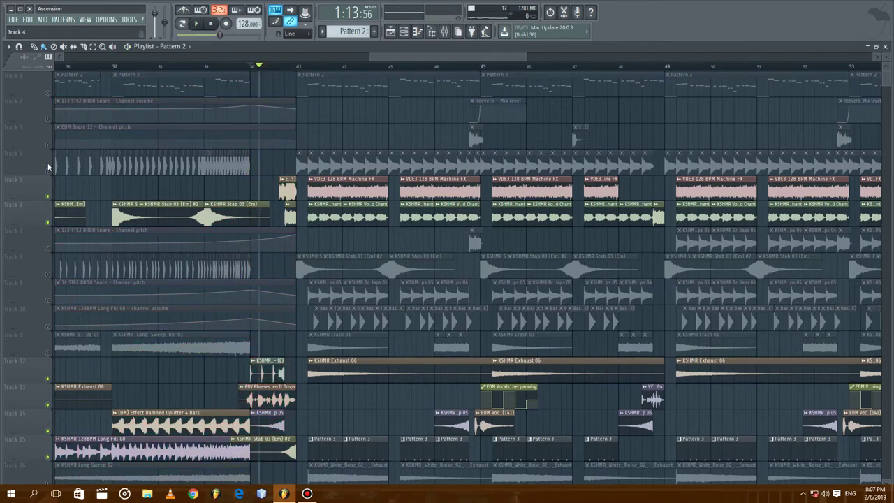
pyautogui.rightClick(48, 172)
pyautogui.rightClick(48, 172)
pyautogui.click(47, 93)
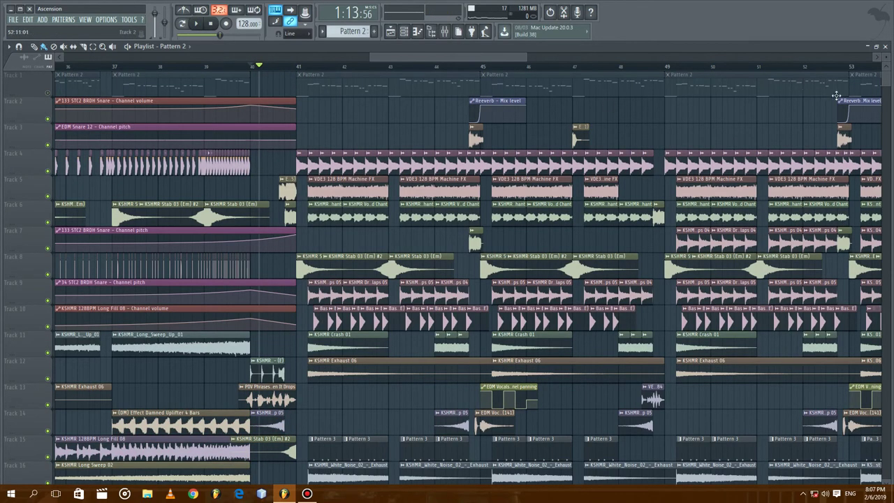
pyautogui.moveTo(887, 86); pyautogui.dragTo(867, 174)
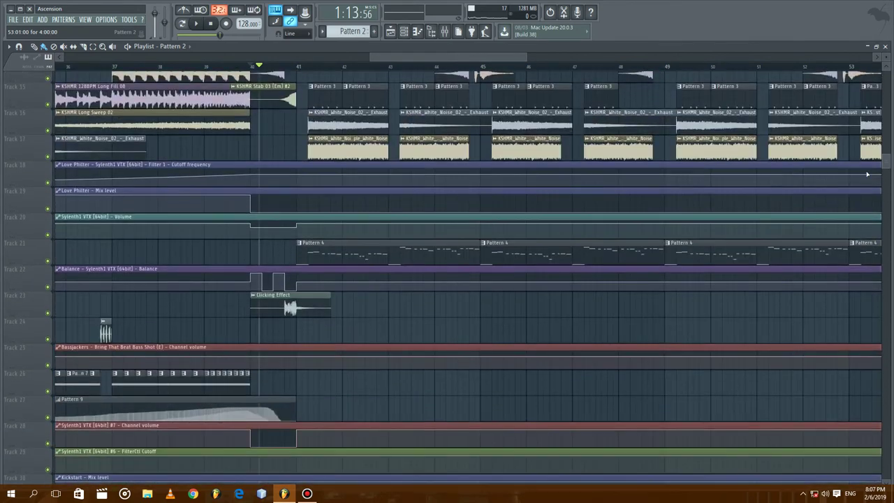
pyautogui.click(48, 262)
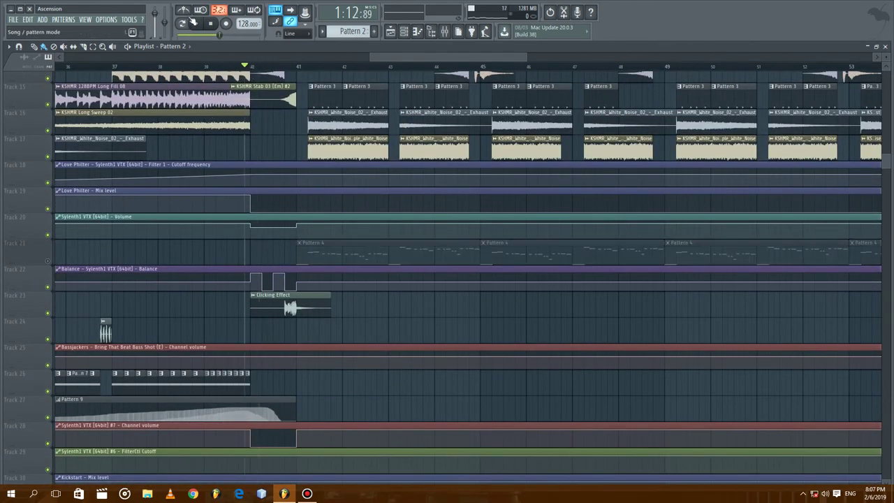
# Step: Play the transition into the drop with the melody tracks muted, and audition the drop again with only the Track 4 kick soloed
pyautogui.scroll(7, 698, 171)
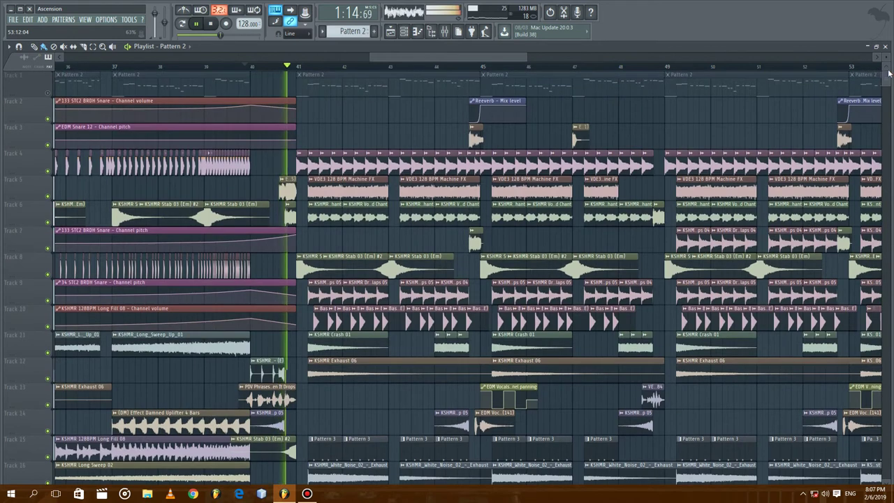
pyautogui.click(198, 24)
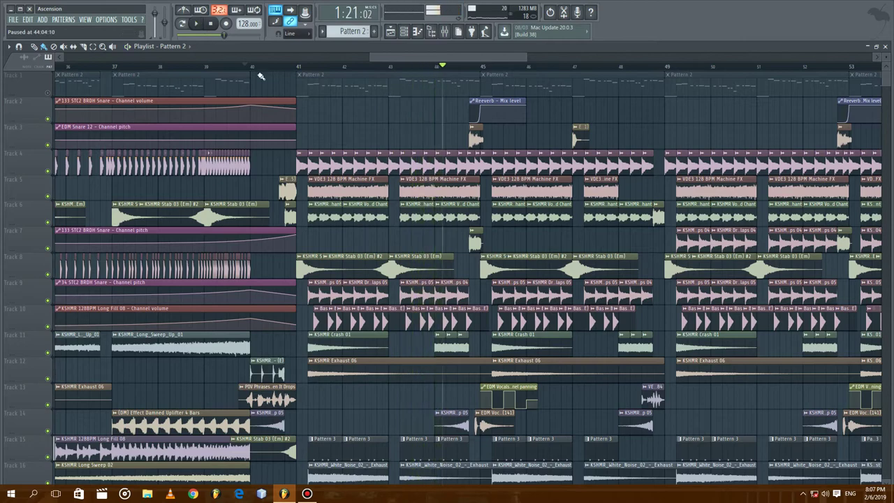
pyautogui.rightClick(48, 171)
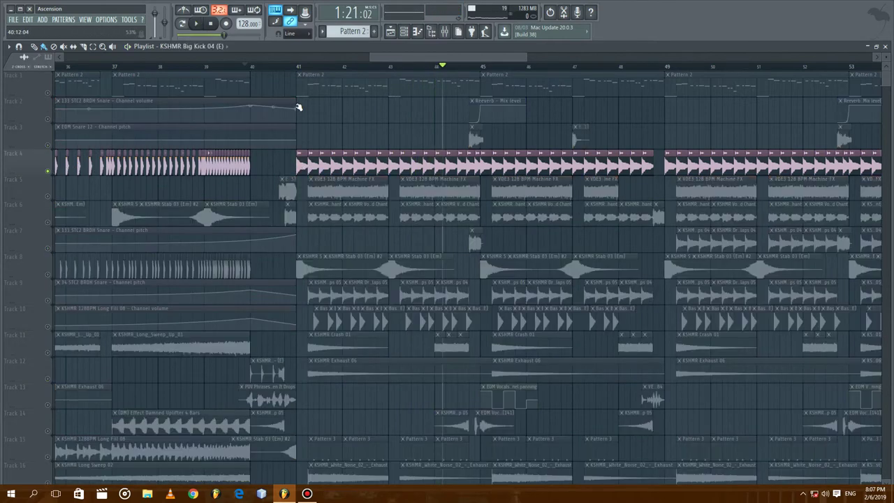
pyautogui.click(199, 24)
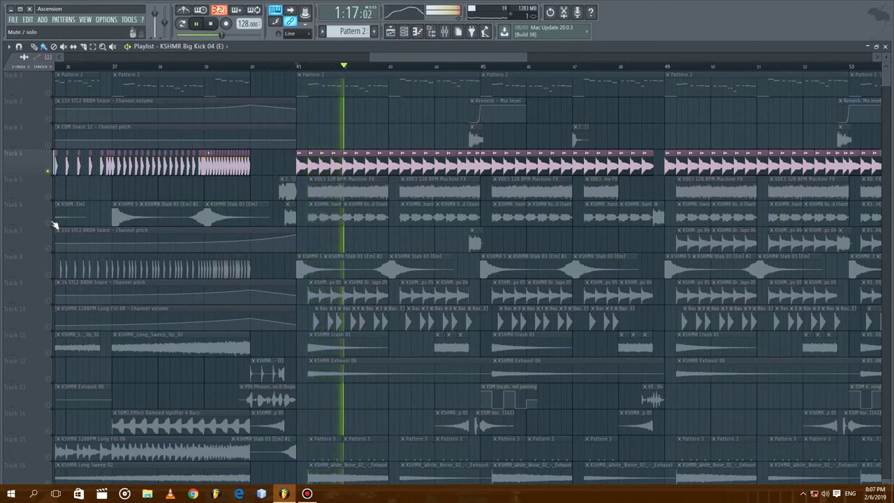
# Step: Add Tracks 5 and 6 to the soloed kick while replaying the start of the drop at bar 41
pyautogui.click(49, 196)
pyautogui.click(294, 67)
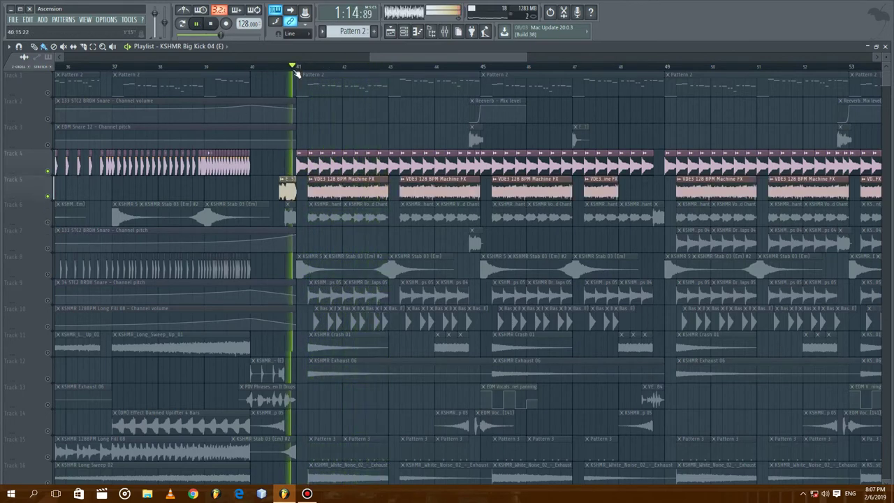
pyautogui.click(47, 222)
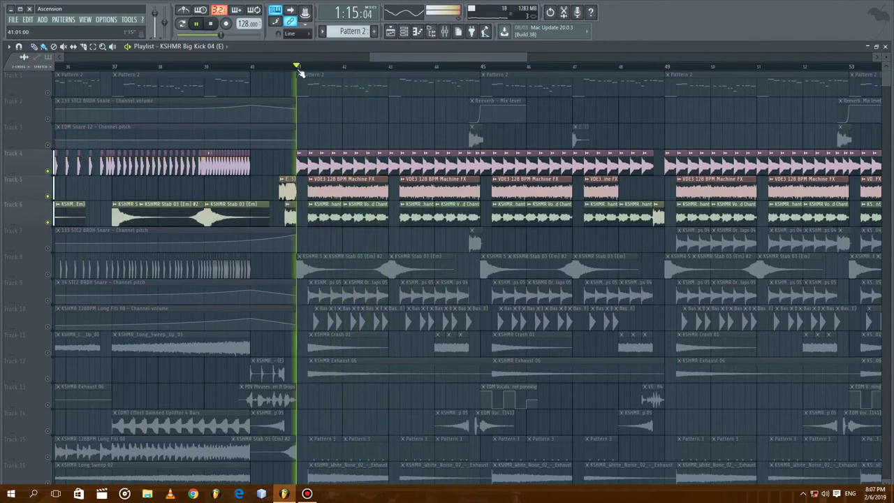
# Step: Solo Track 6 during playback, re-enable Tracks 5 and 4 with it, and replay from just before bar 41
pyautogui.rightClick(48, 222)
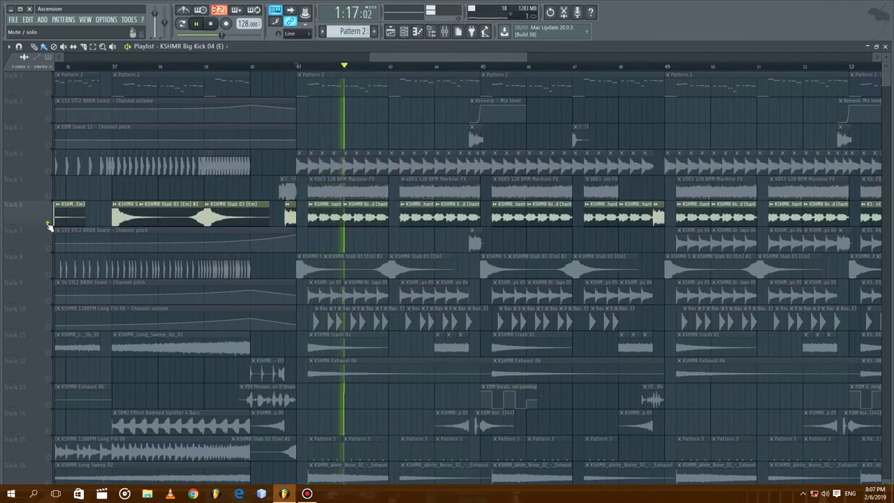
pyautogui.click(47, 196)
pyautogui.click(47, 171)
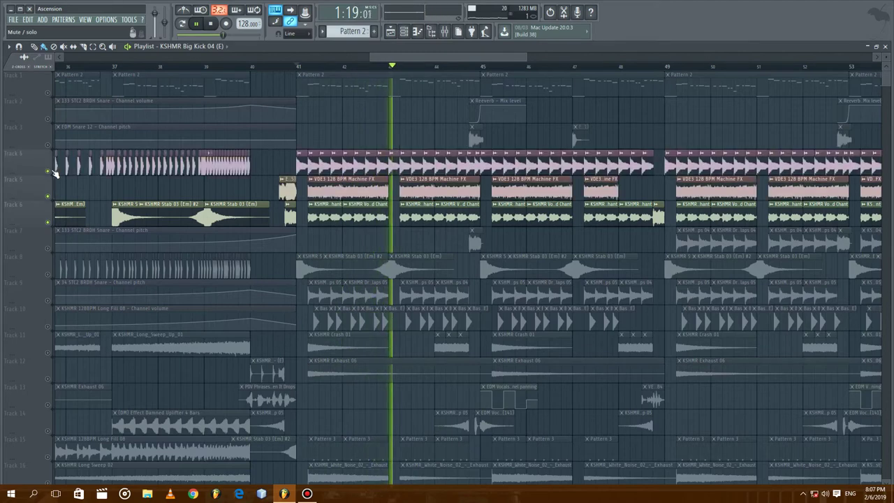
pyautogui.click(283, 65)
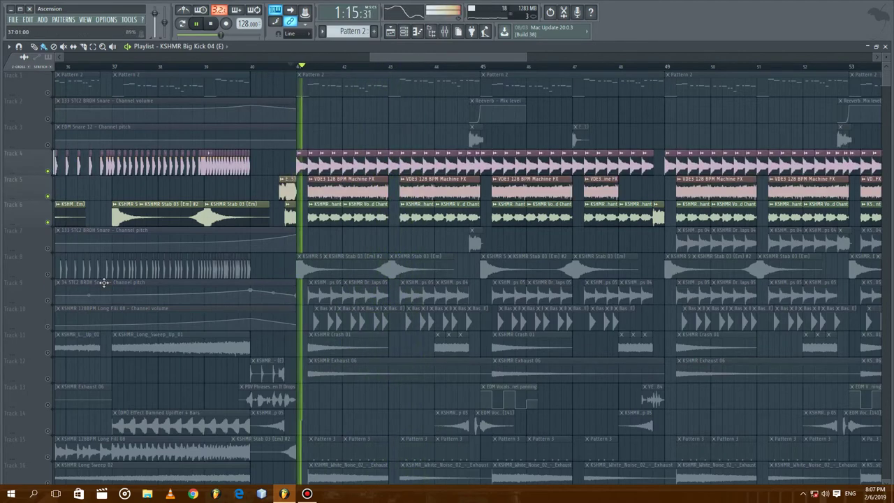
# Step: Add Tracks 9, 10, 11 and 7 to the drop and replay the section leading into bar 45
pyautogui.click(47, 299)
pyautogui.click(48, 326)
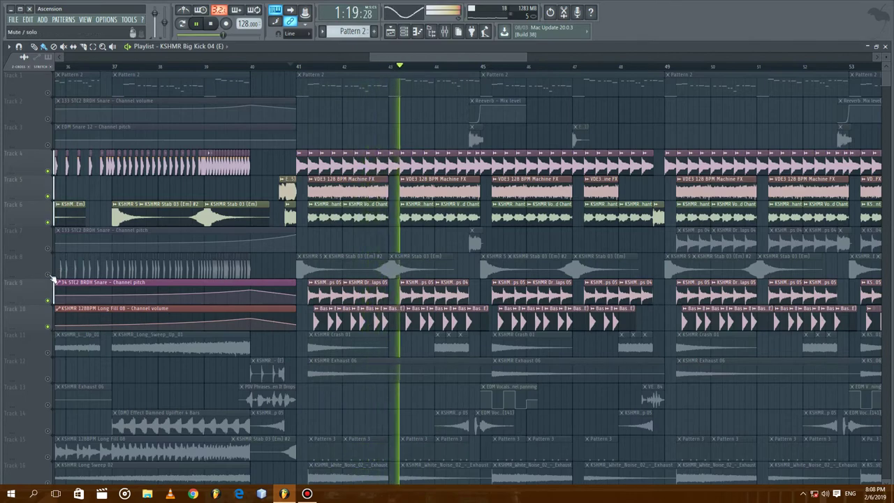
pyautogui.click(48, 352)
pyautogui.moveTo(885, 79); pyautogui.dragTo(890, 101)
pyautogui.scroll(1, 888, 84)
pyautogui.click(48, 233)
pyautogui.click(459, 67)
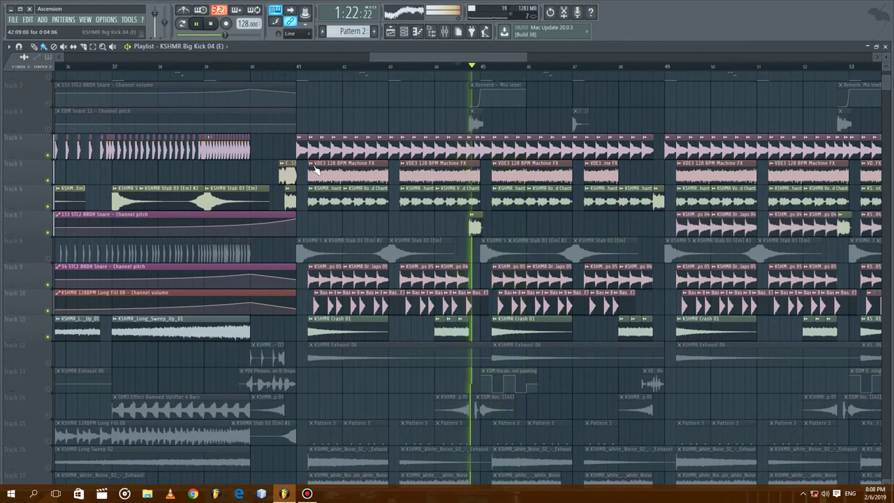
# Step: Enable Track 3 and the reverb automation on Track 2, and replay the section leading into bar 45
pyautogui.click(47, 128)
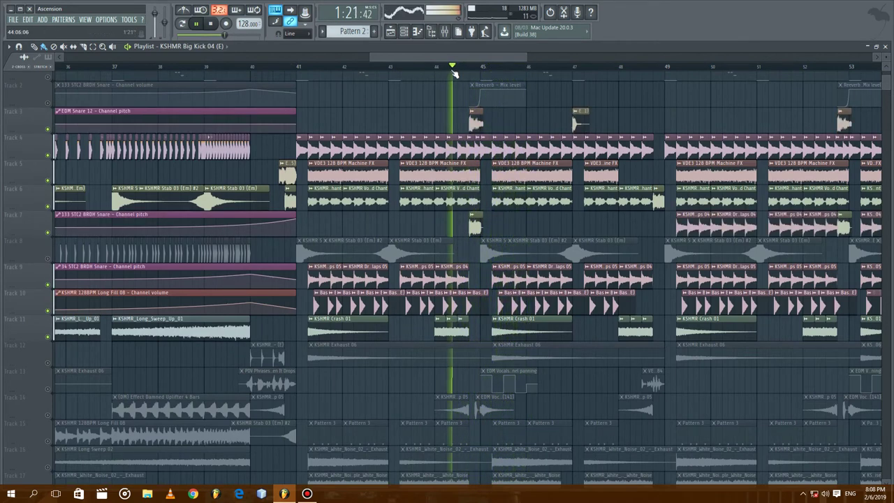
pyautogui.click(292, 70)
pyautogui.click(47, 102)
pyautogui.click(460, 68)
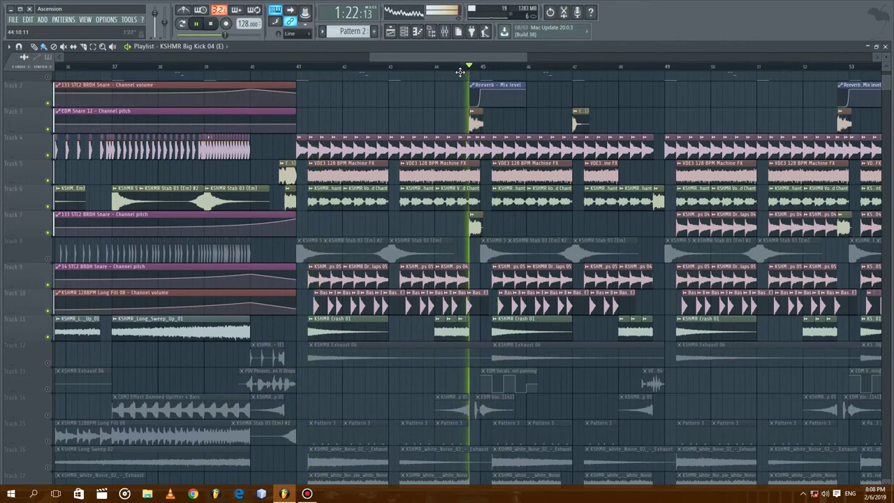
# Step: Add the stabs on Track 8 and the KSHMR Exhaust clips on Track 12, and audition the drop from just before bar 41
pyautogui.click(286, 69)
pyautogui.click(48, 258)
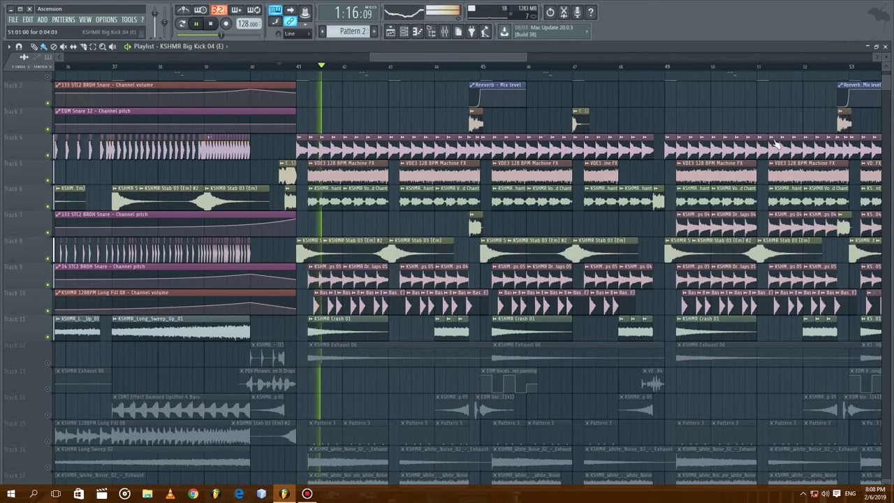
pyautogui.moveTo(887, 90); pyautogui.dragTo(892, 99)
pyautogui.scroll(-3, 139, 251)
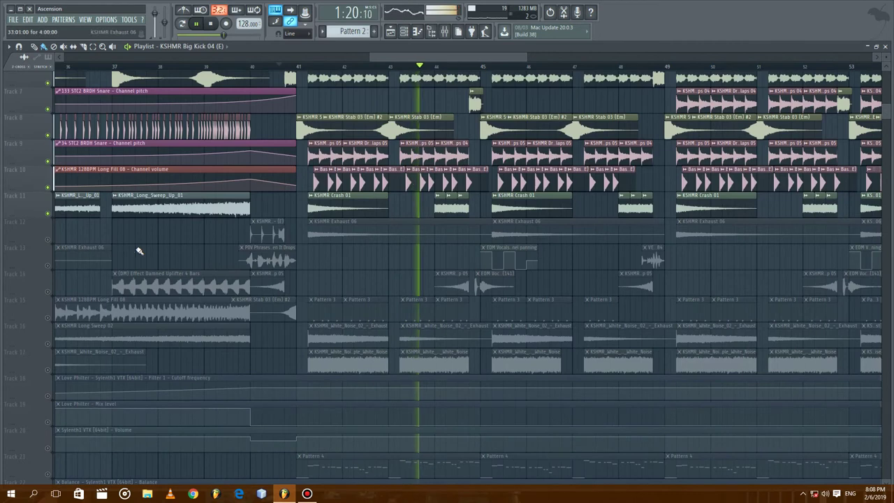
pyautogui.click(48, 241)
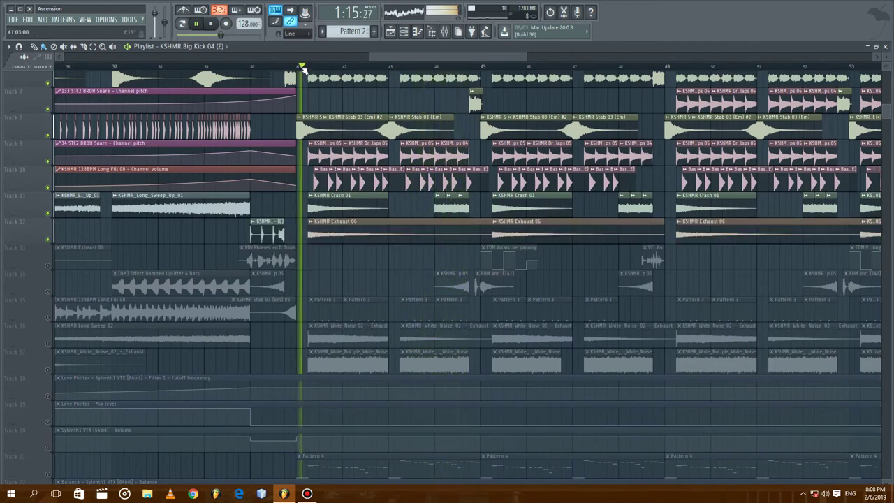
# Step: Audition the effects and vocals on Track 14 soloed, and solo the white noise on Track 17
pyautogui.scroll(-4, 890, 116)
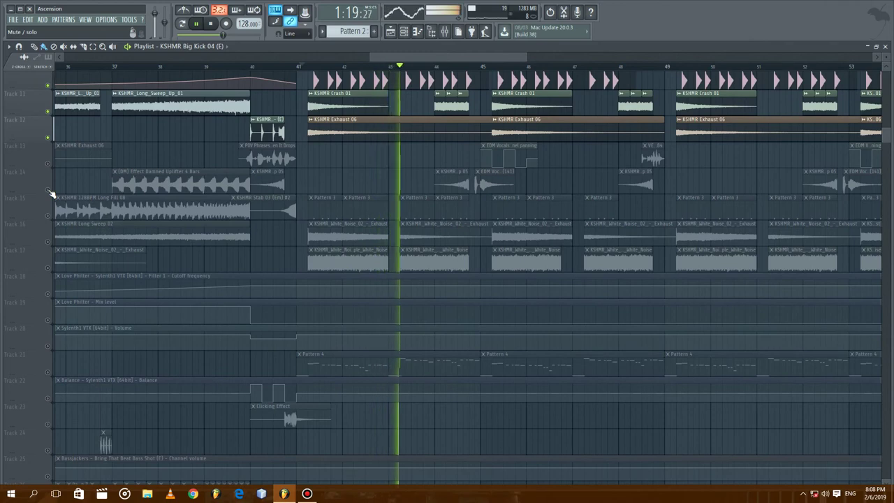
pyautogui.rightClick(48, 190)
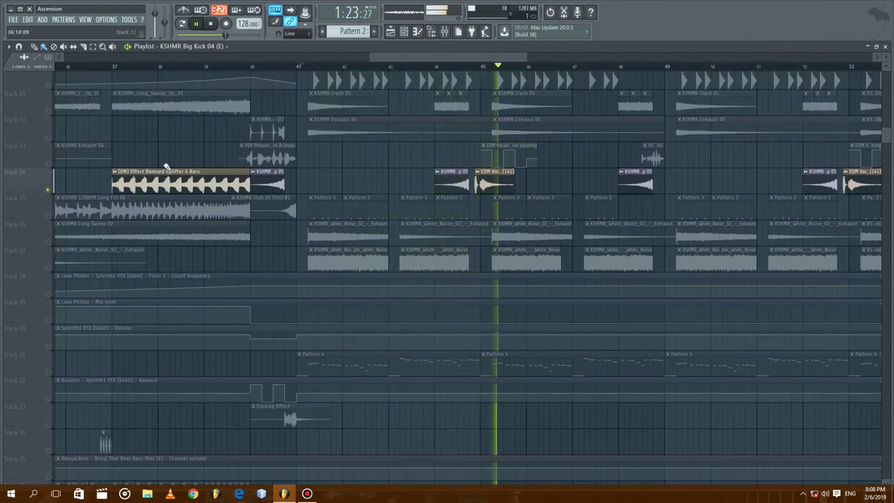
pyautogui.click(47, 241)
pyautogui.rightClick(48, 267)
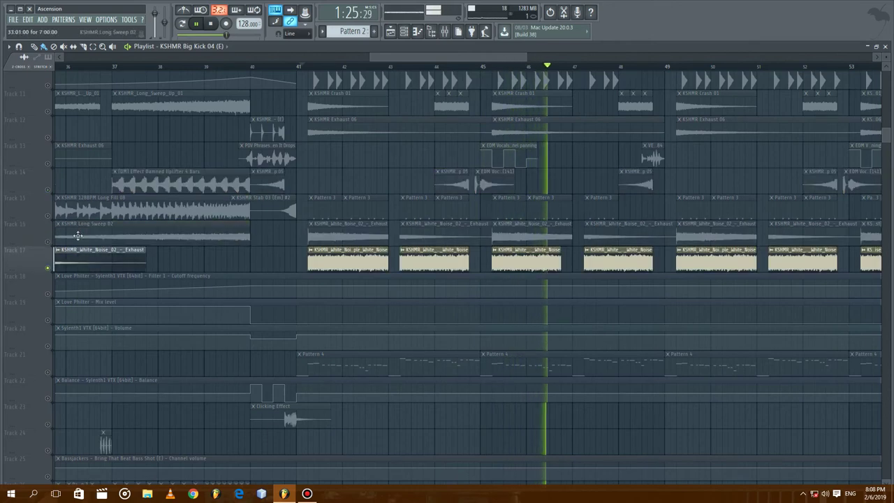
# Step: Enable Tracks 16 and 15 alongside the Track 17 white noise and replay from bar 41
pyautogui.click(48, 242)
pyautogui.click(48, 216)
pyautogui.click(296, 66)
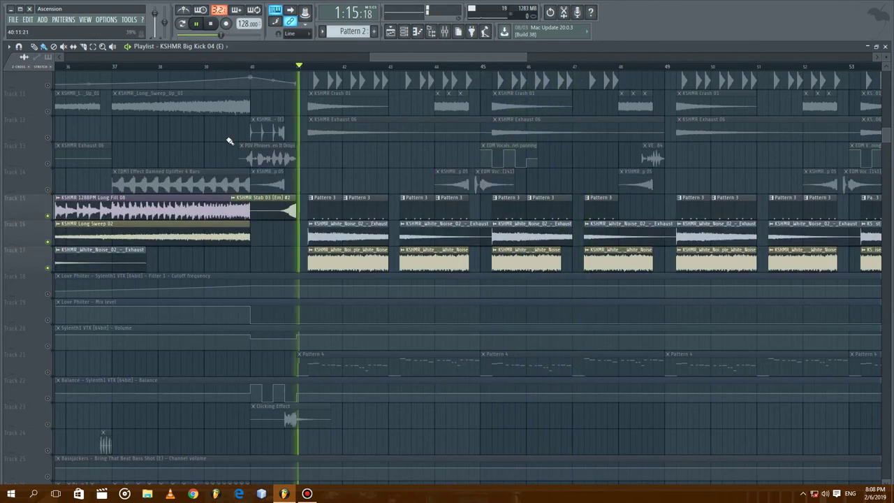
# Step: Add Tracks 12, 11, 10, 9 and 8 to the drop during playback
pyautogui.click(48, 137)
pyautogui.click(47, 110)
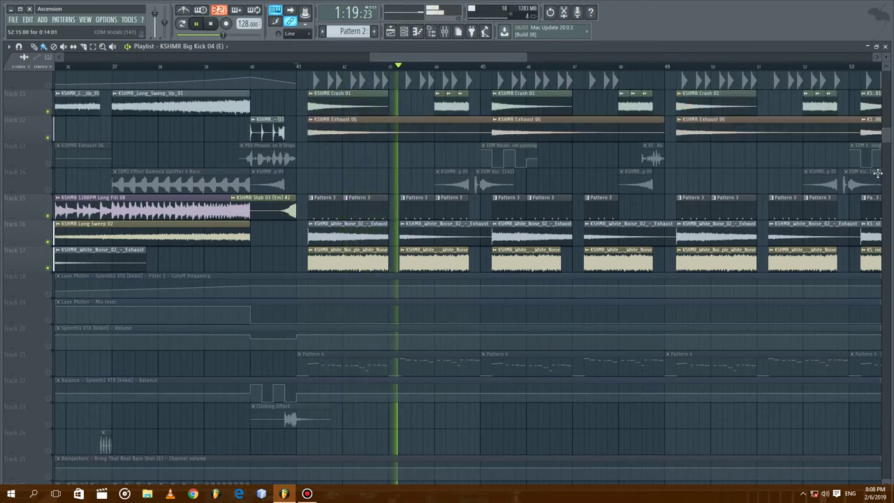
pyautogui.moveTo(884, 142); pyautogui.dragTo(893, 183)
pyautogui.scroll(10, 334, 282)
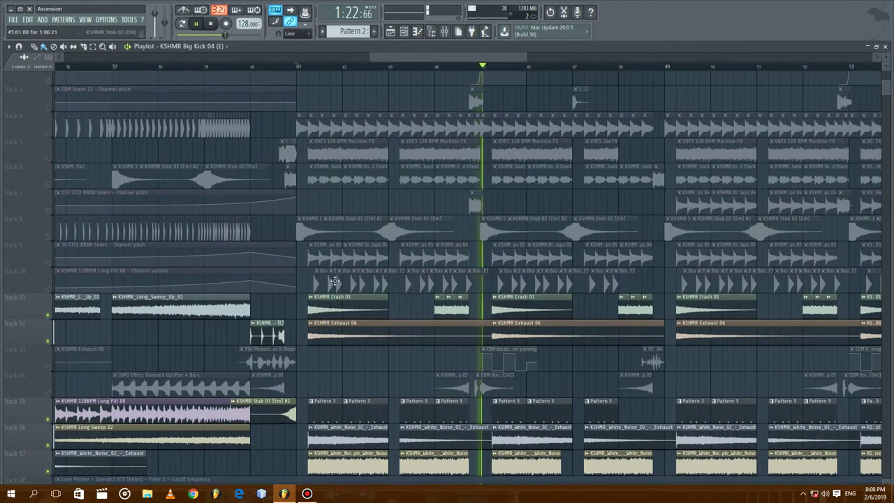
pyautogui.click(46, 274)
pyautogui.click(49, 265)
pyautogui.click(50, 237)
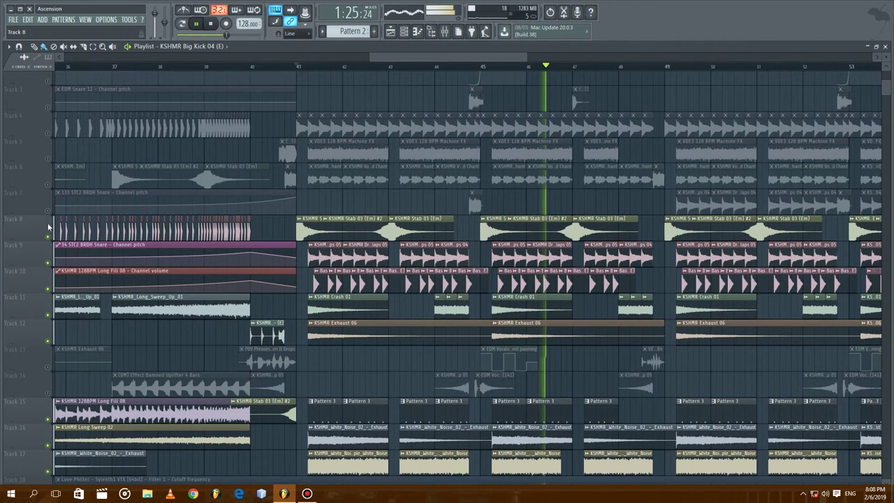
# Step: Enable Tracks 7, 6, 5 and 4 and replay the drop from just before bar 41
pyautogui.click(52, 203)
pyautogui.click(50, 185)
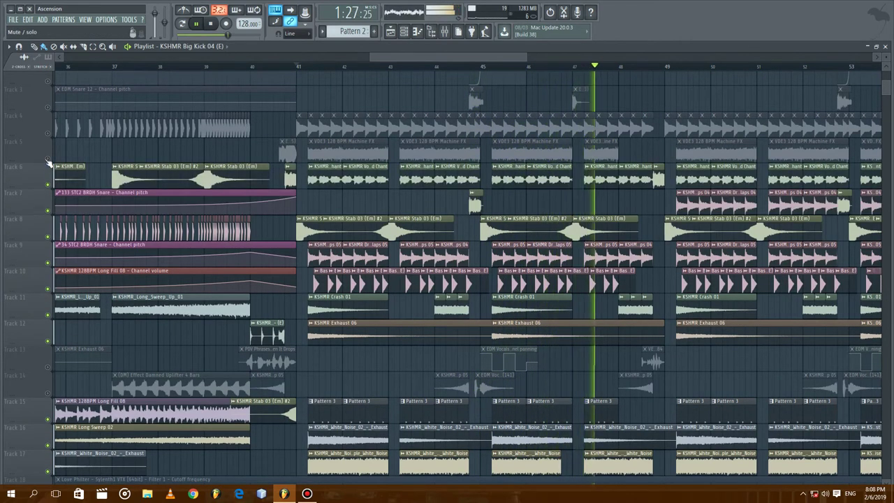
pyautogui.click(48, 158)
pyautogui.click(47, 132)
pyautogui.click(285, 66)
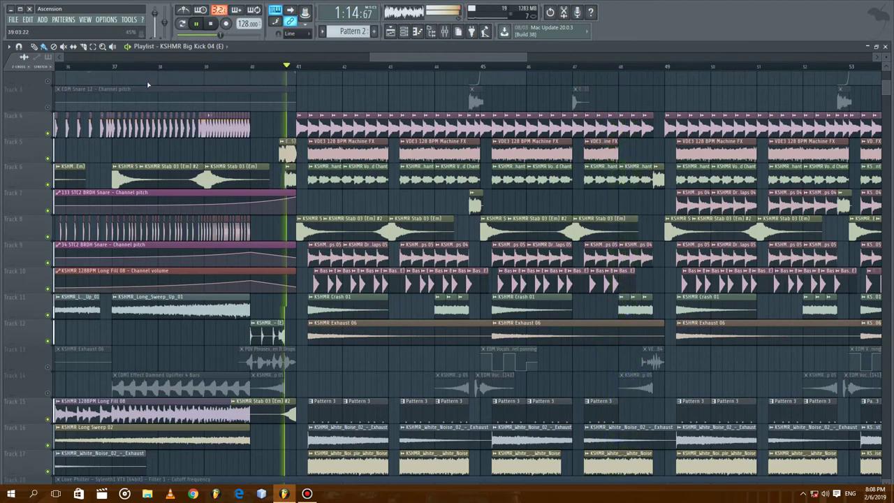
# Step: Enable Tracks 3, 13, 14 and 2 while the drop plays
pyautogui.click(48, 107)
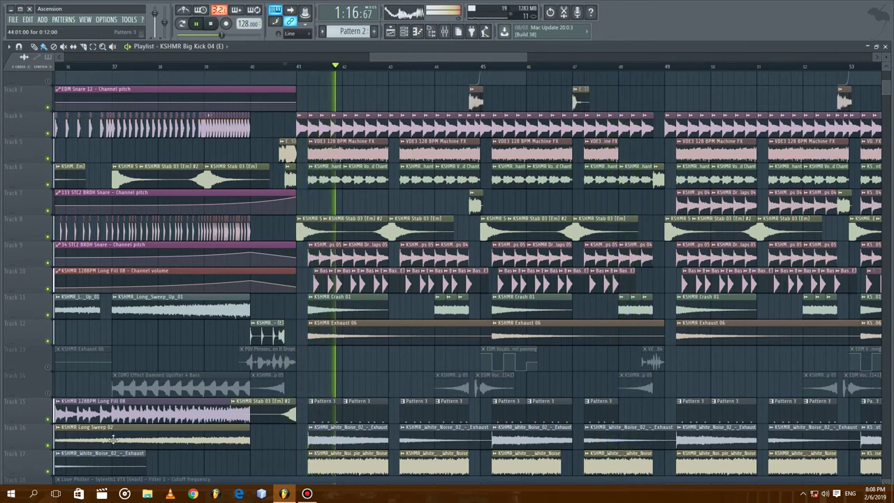
pyautogui.click(48, 367)
pyautogui.click(48, 393)
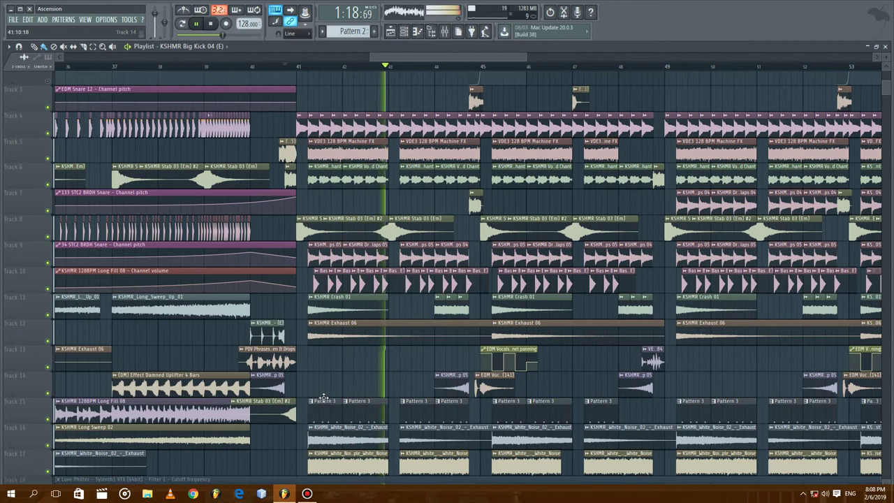
pyautogui.moveTo(886, 91); pyautogui.dragTo(890, 73)
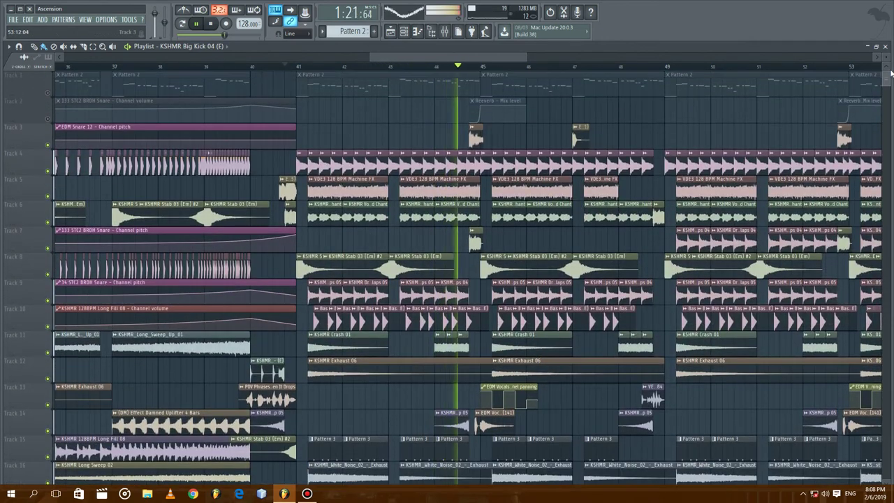
pyautogui.click(47, 119)
# Step: Look over the drop arrangement up to bar 57, enable the melody on Track 1, and replay from bar 40
pyautogui.moveTo(473, 56); pyautogui.dragTo(518, 70)
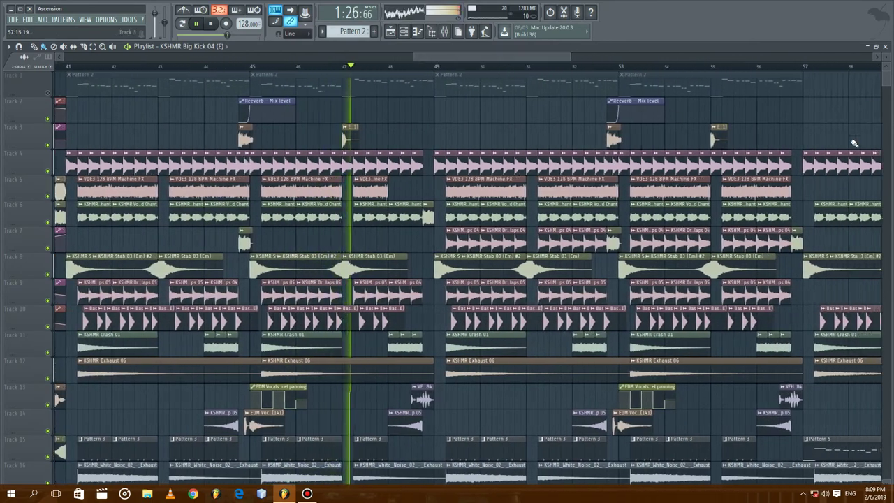
pyautogui.moveTo(886, 80); pyautogui.dragTo(886, 112)
pyautogui.scroll(-6, 468, 280)
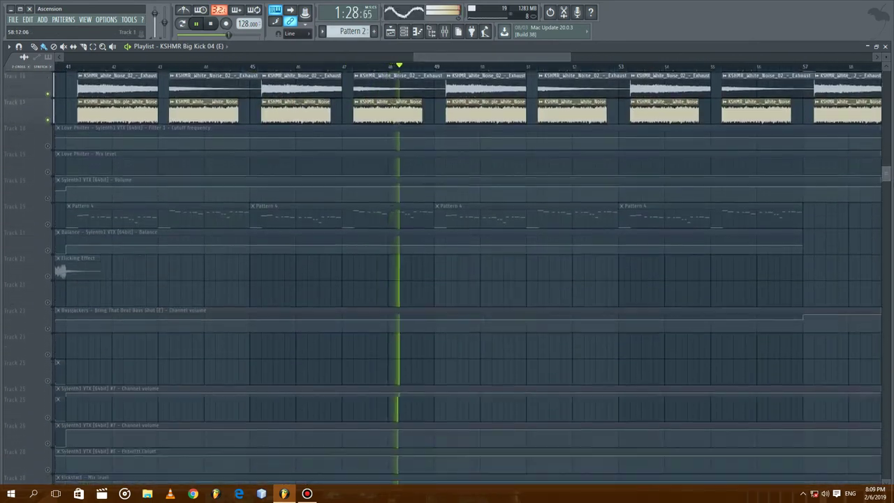
pyautogui.scroll(10, 468, 279)
pyautogui.moveTo(419, 60)
pyautogui.mouseDown()
pyautogui.moveTo(398, 61)
pyautogui.moveTo(423, 64)
pyautogui.mouseUp()
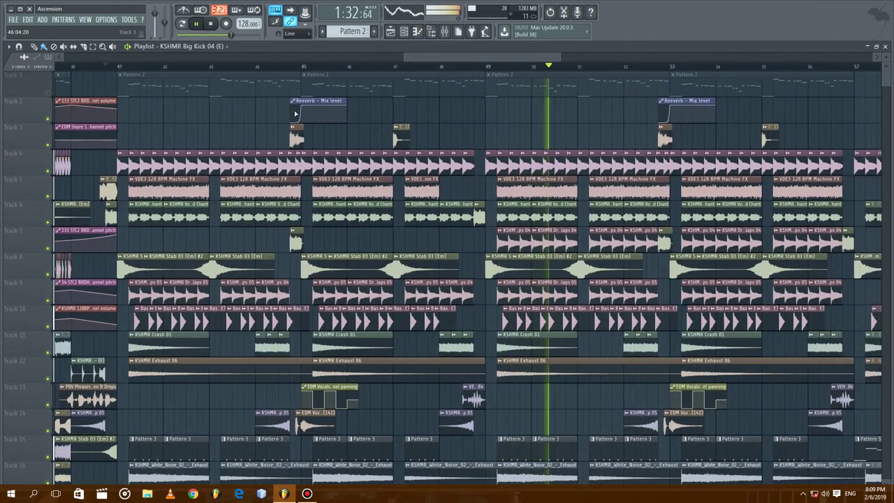
pyautogui.click(70, 68)
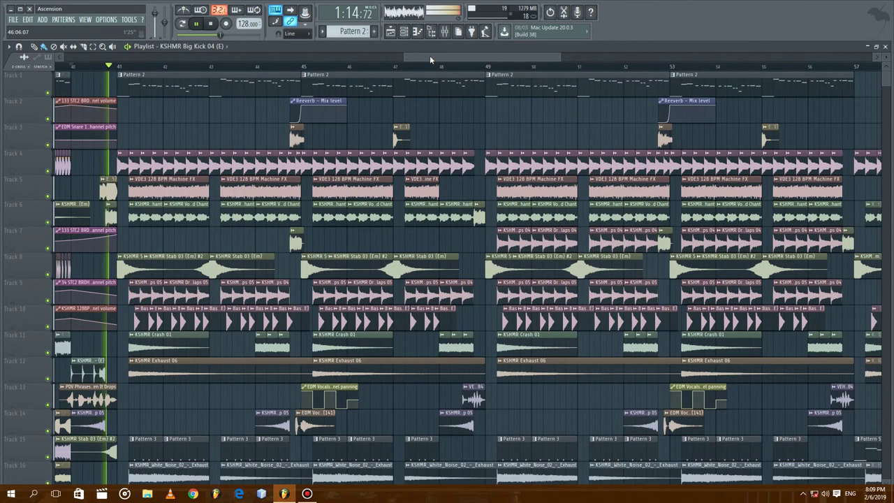
pyautogui.moveTo(422, 61); pyautogui.dragTo(383, 60)
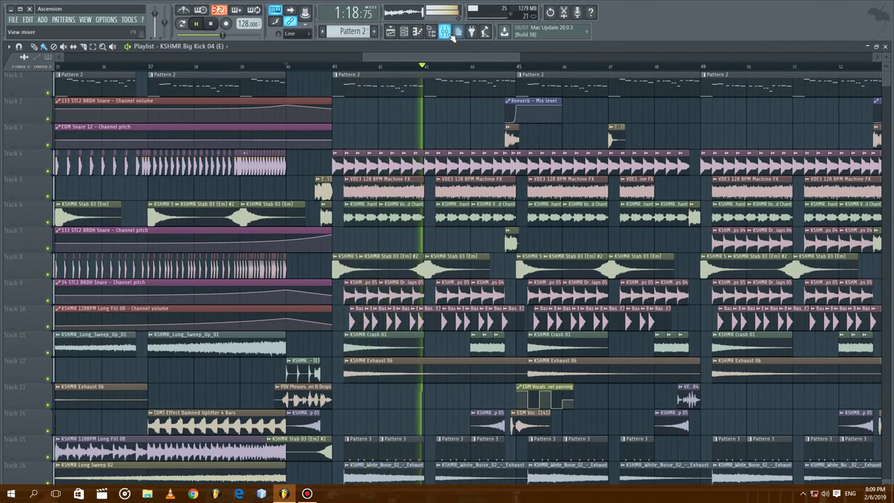
# Step: Open the mixer, stop playback, and open the channel rack beside it
pyautogui.press('F9')
pyautogui.click(210, 24)
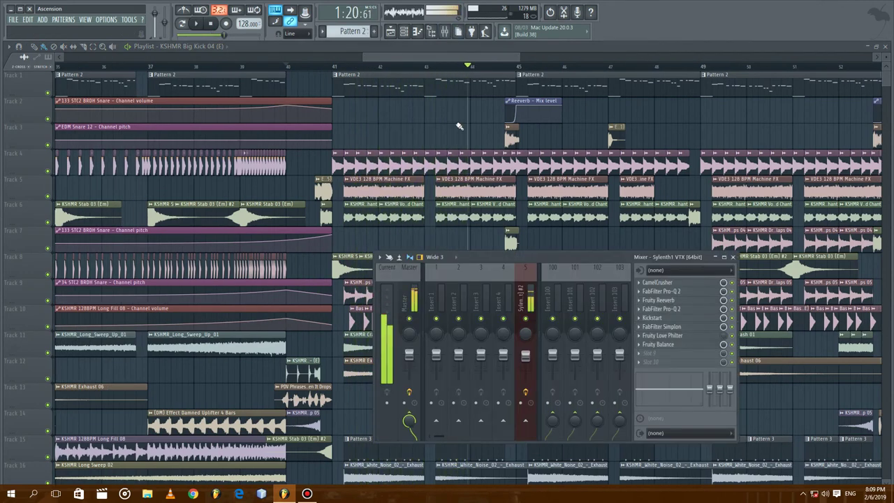
pyautogui.click(404, 32)
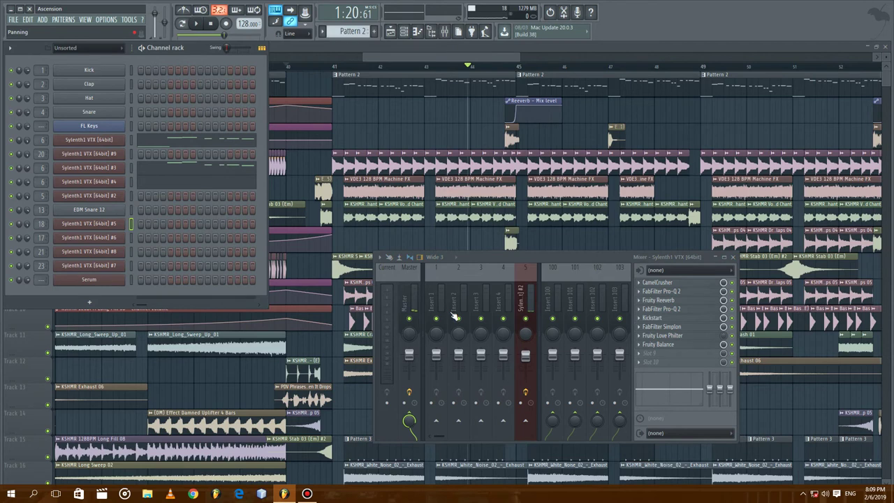
# Step: Select mixer insert 6 with the Sylenth1 VTX lead, audition the pattern with its effects bypassed, and bring back the channel rack and mixer
pyautogui.click(539, 303)
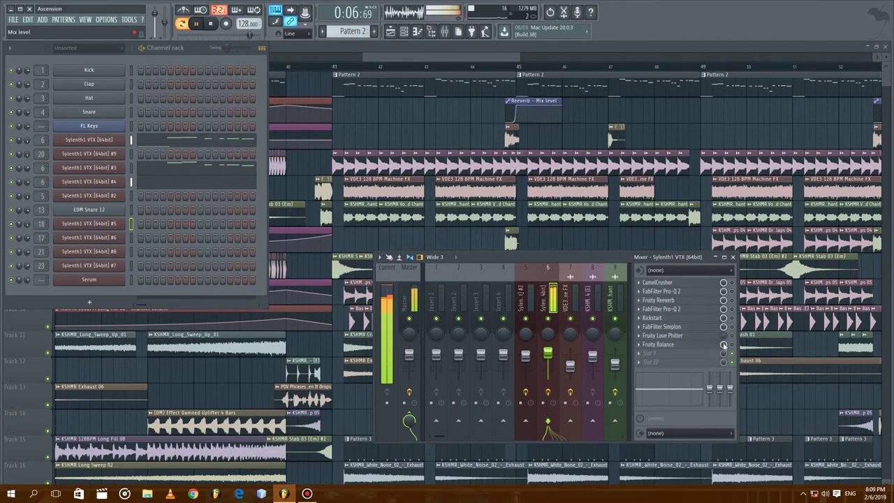
pyautogui.moveTo(473, 58); pyautogui.dragTo(463, 57)
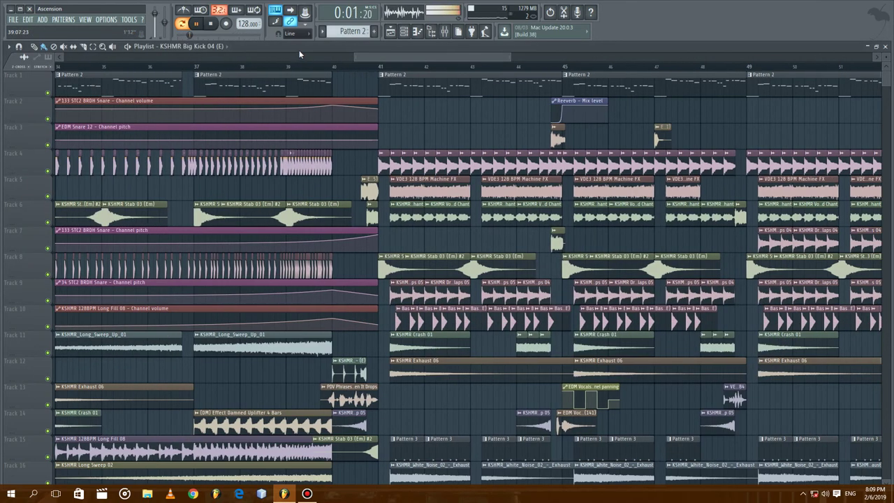
pyautogui.click(404, 33)
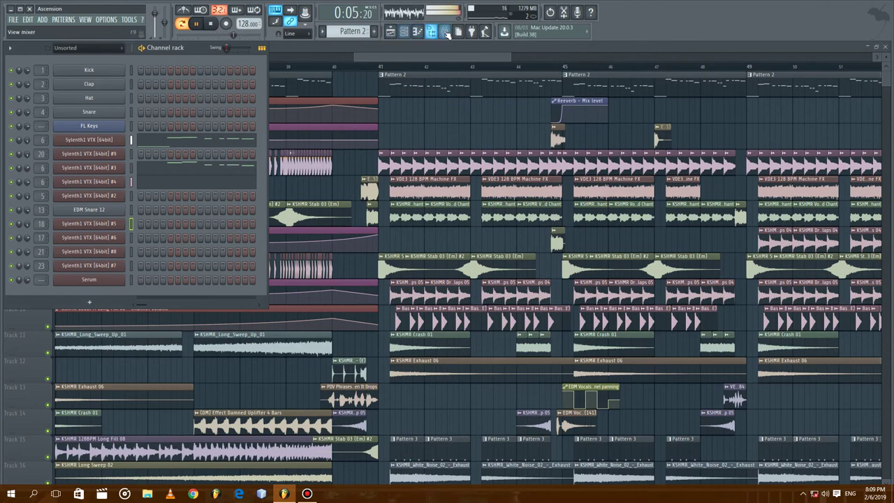
pyautogui.click(445, 31)
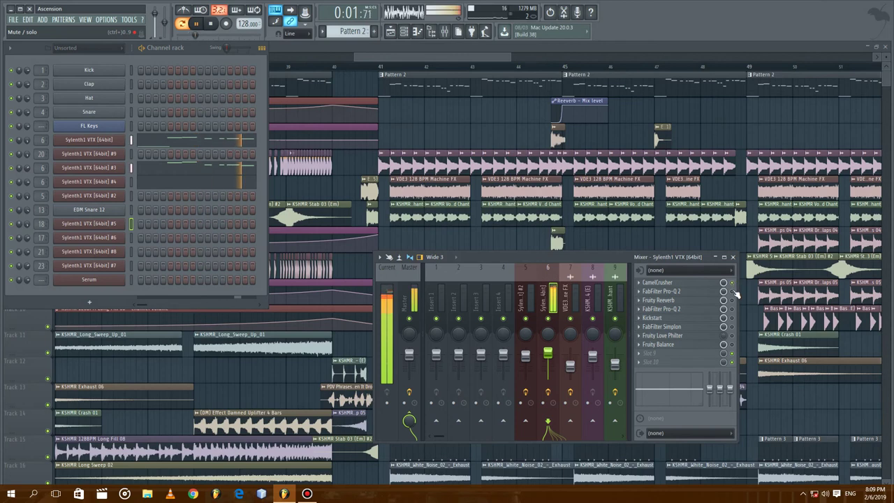
# Step: Enable and inspect CamelCrusher, the first FabFilter Pro-Q 2 and Fruity Reeverb on the Sylenth1 insert while the pattern plays
pyautogui.click(692, 283)
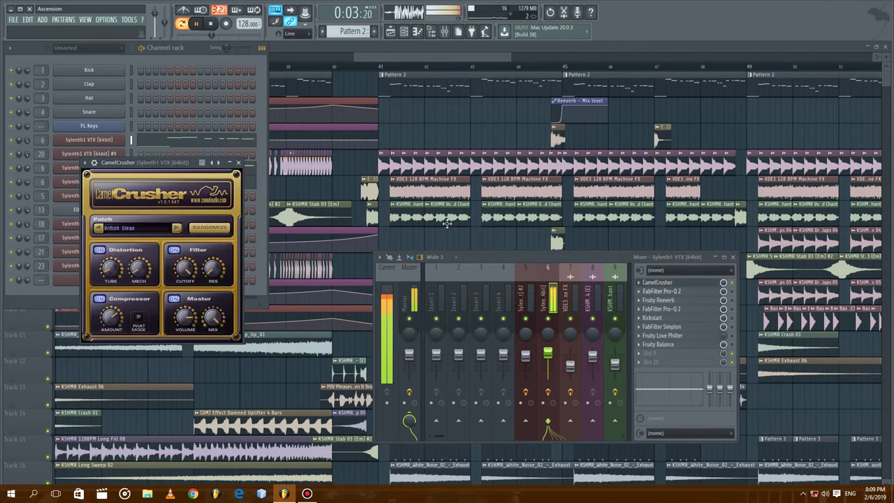
pyautogui.click(238, 164)
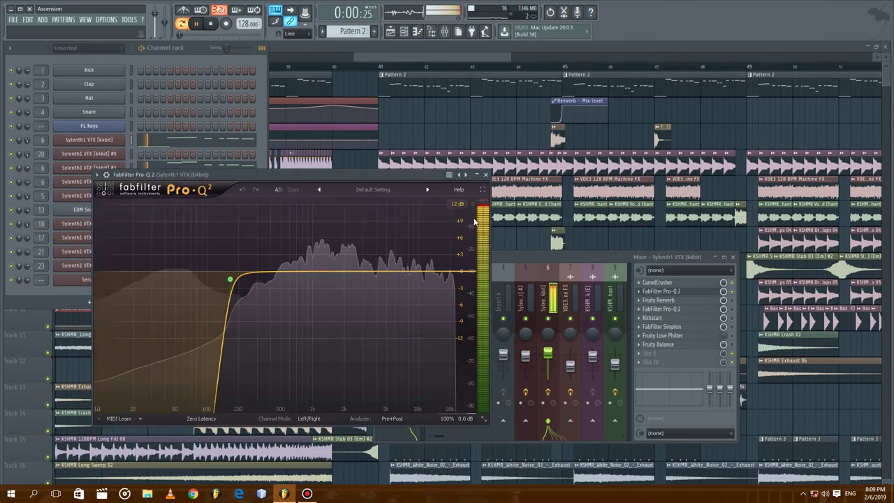
pyautogui.click(487, 175)
pyautogui.click(668, 300)
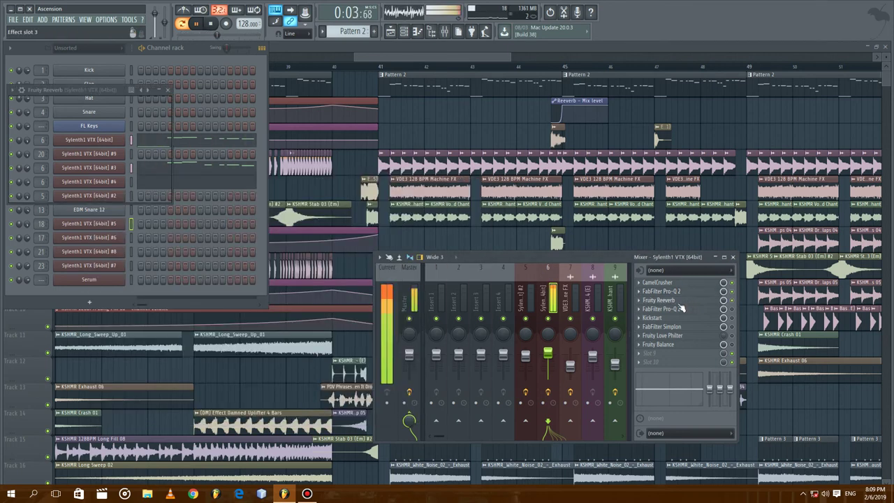
pyautogui.click(168, 91)
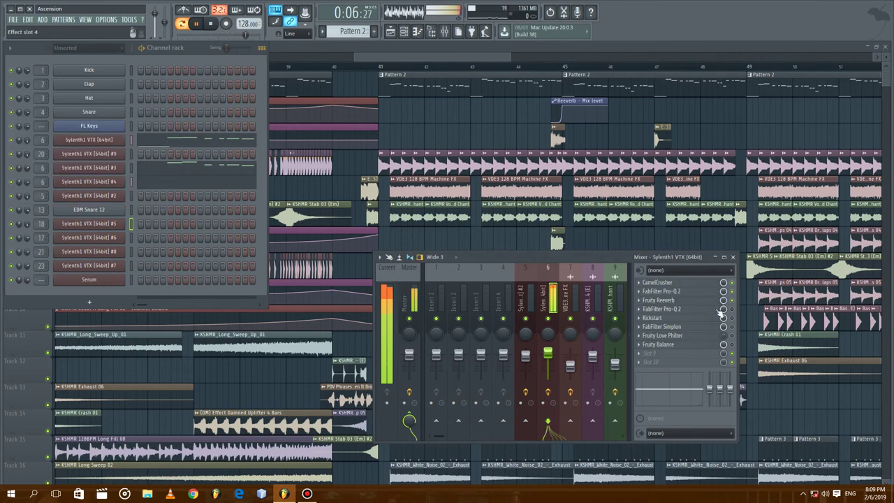
# Step: Inspect the second FabFilter Pro-Q 2 curve and the Kickstart sidechain settings on the Sylenth1 insert, enabling both effects
pyautogui.click(683, 309)
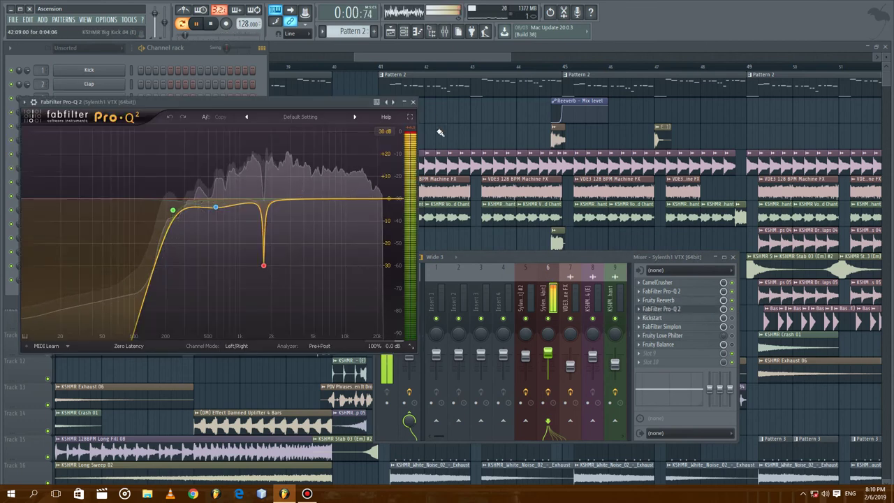
pyautogui.click(413, 103)
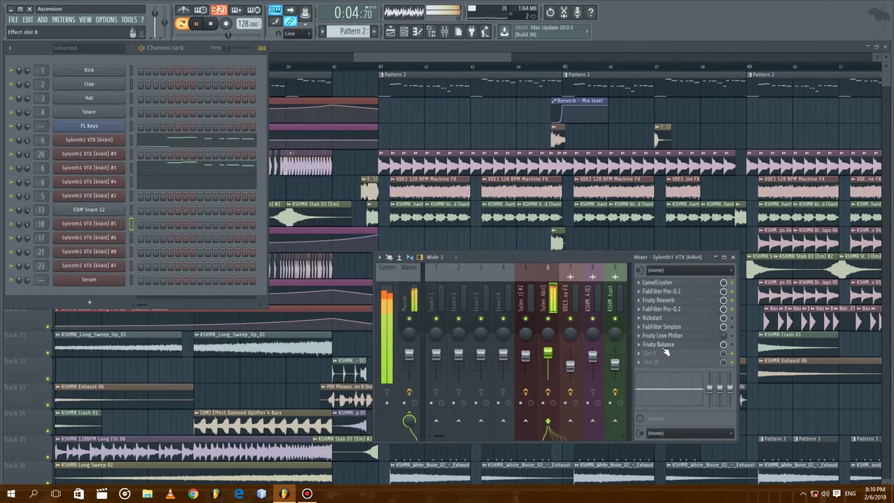
pyautogui.click(683, 319)
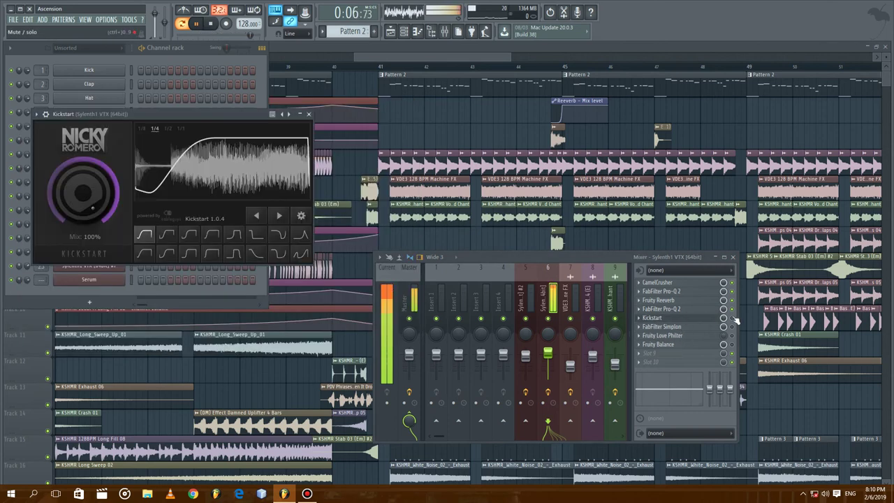
pyautogui.click(310, 114)
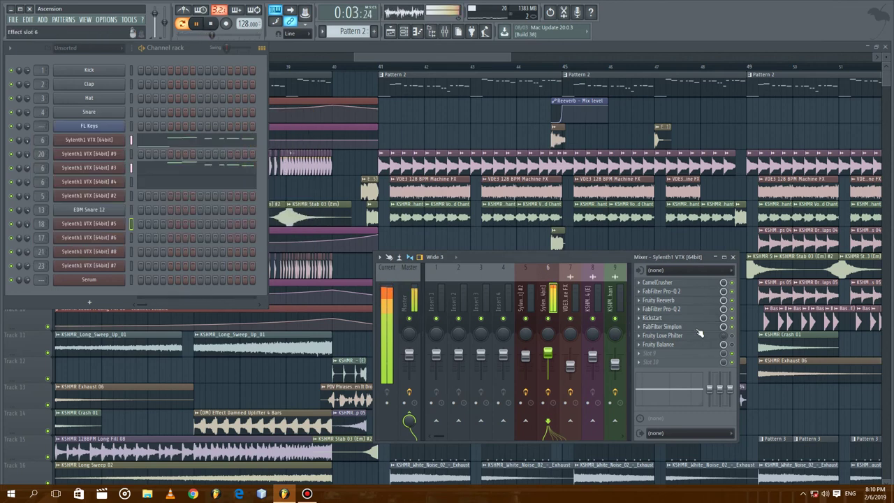
# Step: Go through FabFilter Simplon, Fruity Love Philter and Fruity Balance on the Sylenth1 insert, closing each plugin after viewing it
pyautogui.click(249, 254)
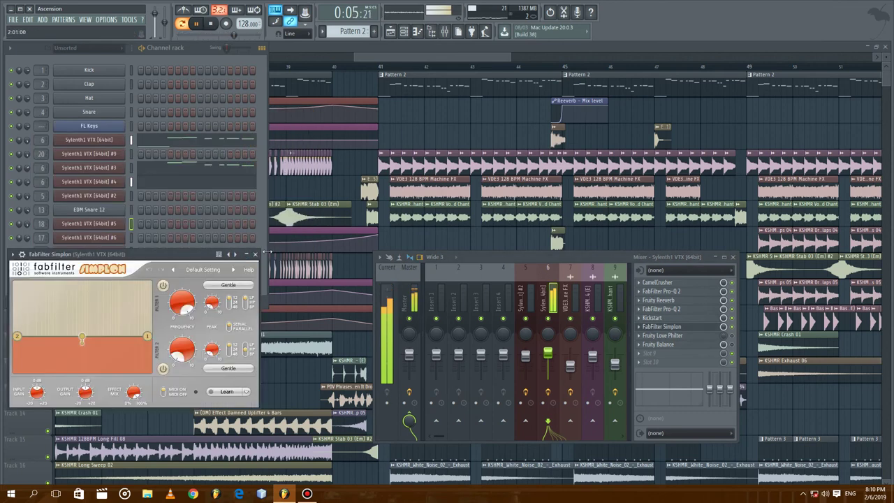
pyautogui.click(256, 254)
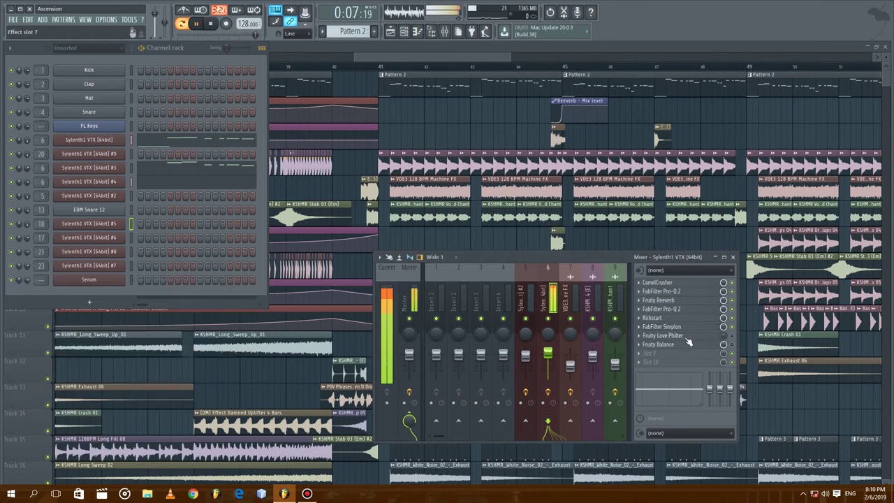
pyautogui.click(687, 337)
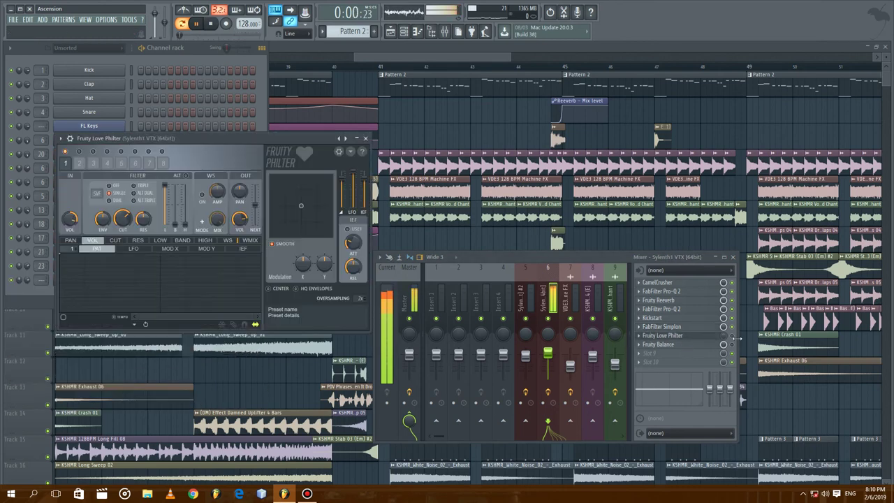
pyautogui.click(366, 138)
pyautogui.click(675, 345)
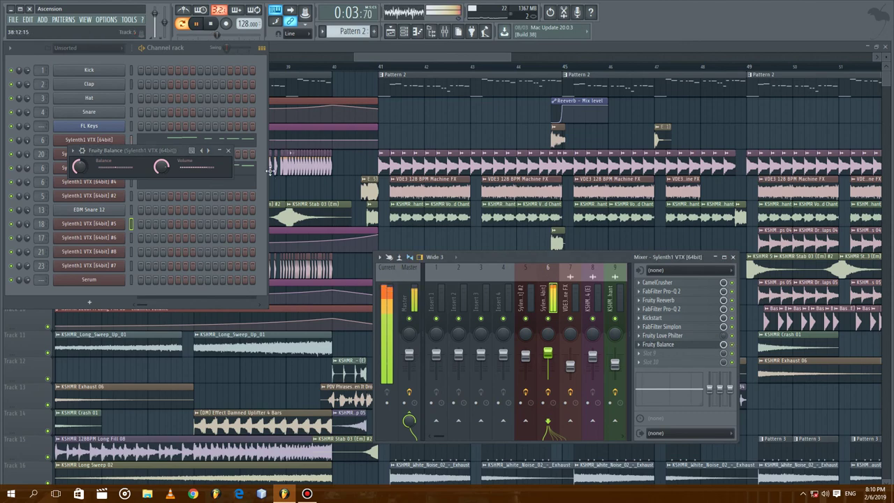
pyautogui.click(228, 151)
# Step: Play the song from within bar 38 and show the full drop arrangement from bar 33 to about bar 72
pyautogui.moveTo(368, 57); pyautogui.dragTo(355, 58)
pyautogui.click(332, 66)
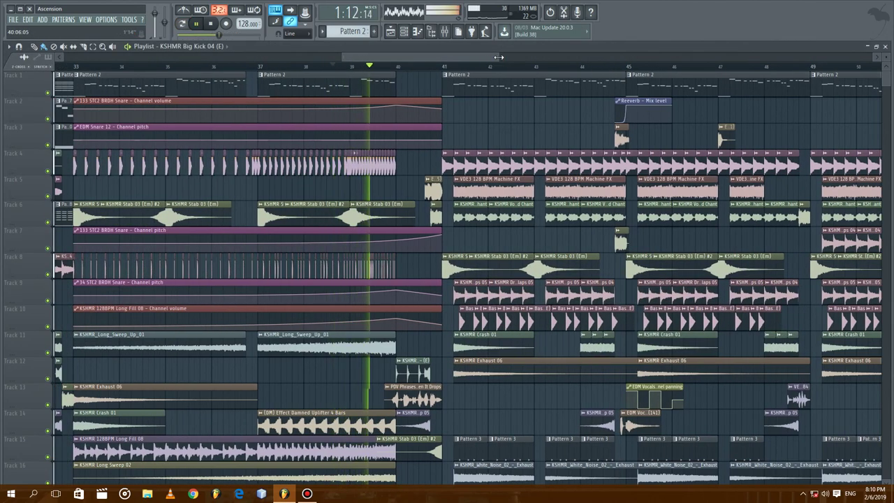
pyautogui.moveTo(497, 57); pyautogui.dragTo(565, 74)
pyautogui.scroll(-4, 565, 74)
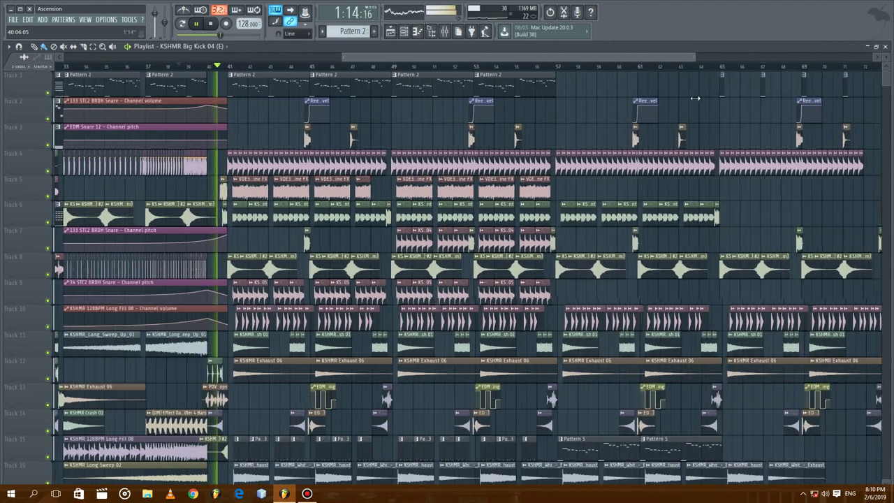